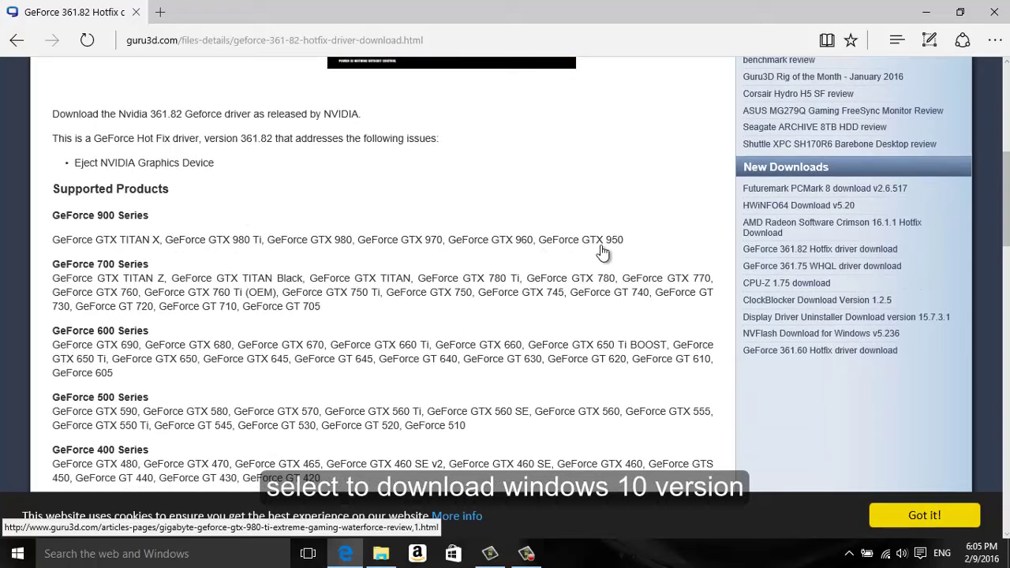
Review the supported products listed on the GeForce 361.82 Hotfix driver download page
scroll(611, 255, down, 1)
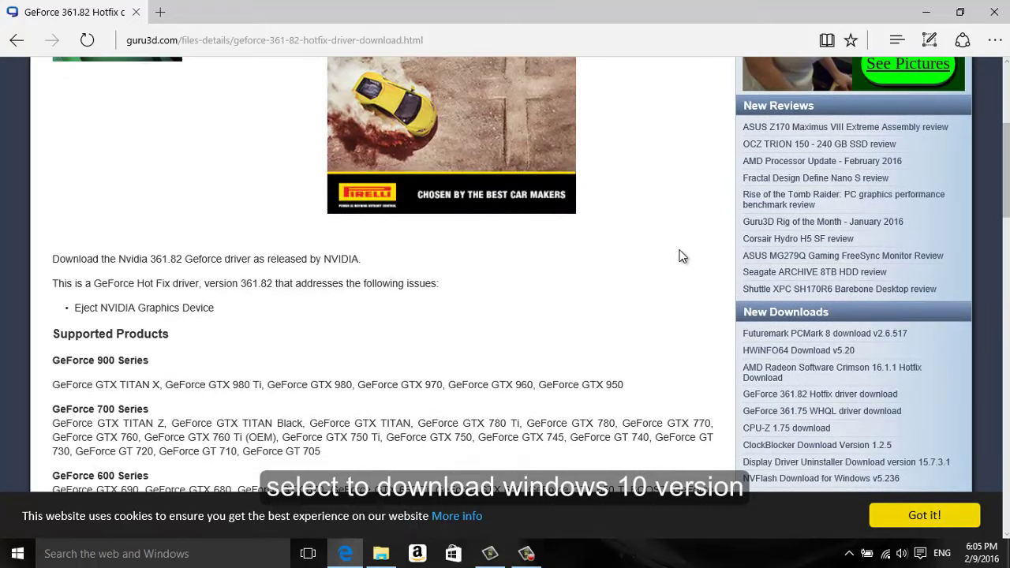
scroll(682, 256, down, 2)
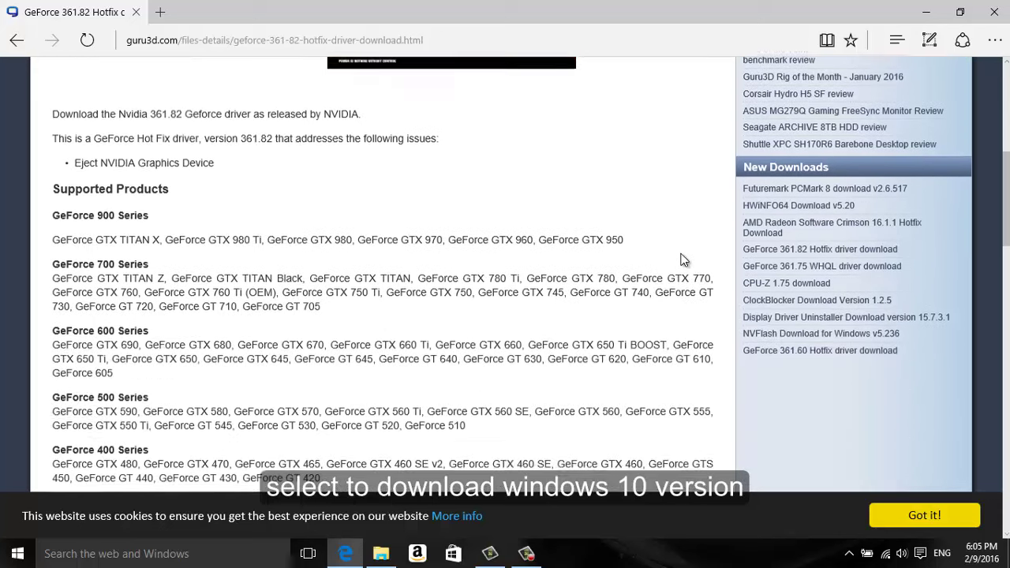
scroll(682, 257, up, 5)
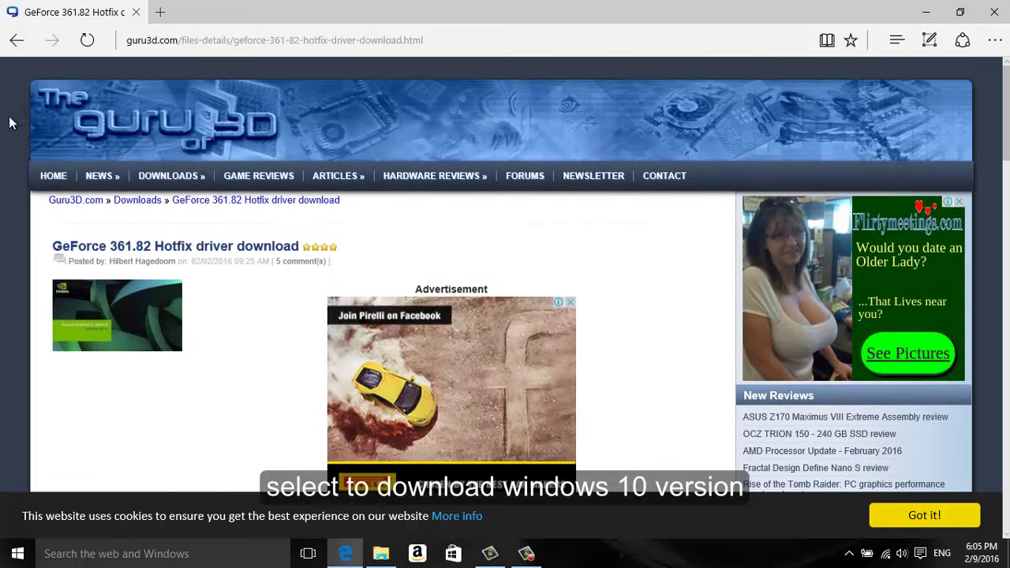
Return to the Guru3D home page and open the Display Driver Uninstaller 15.7.3.1 download page
click(17, 40)
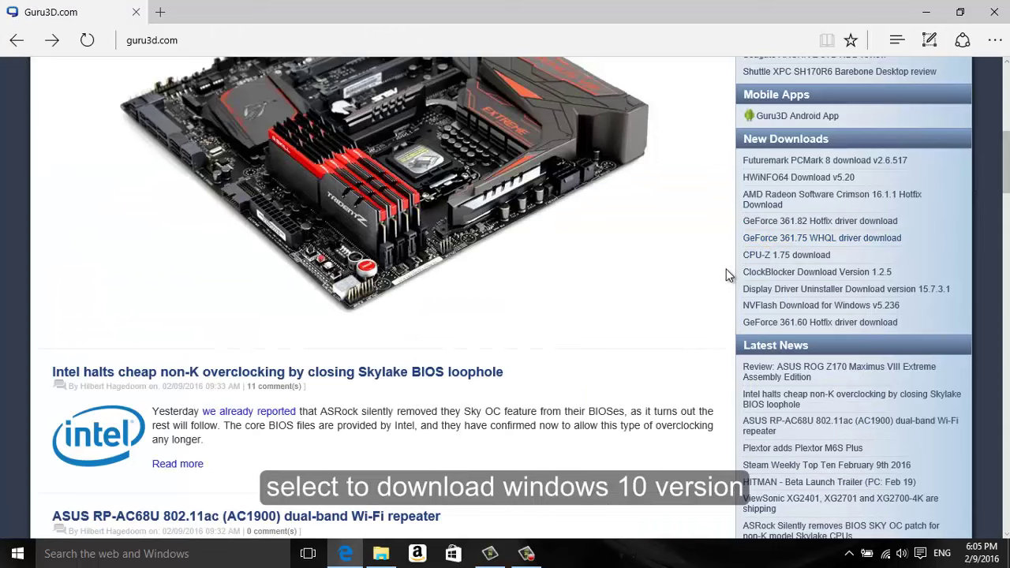
scroll(708, 267, down, 2)
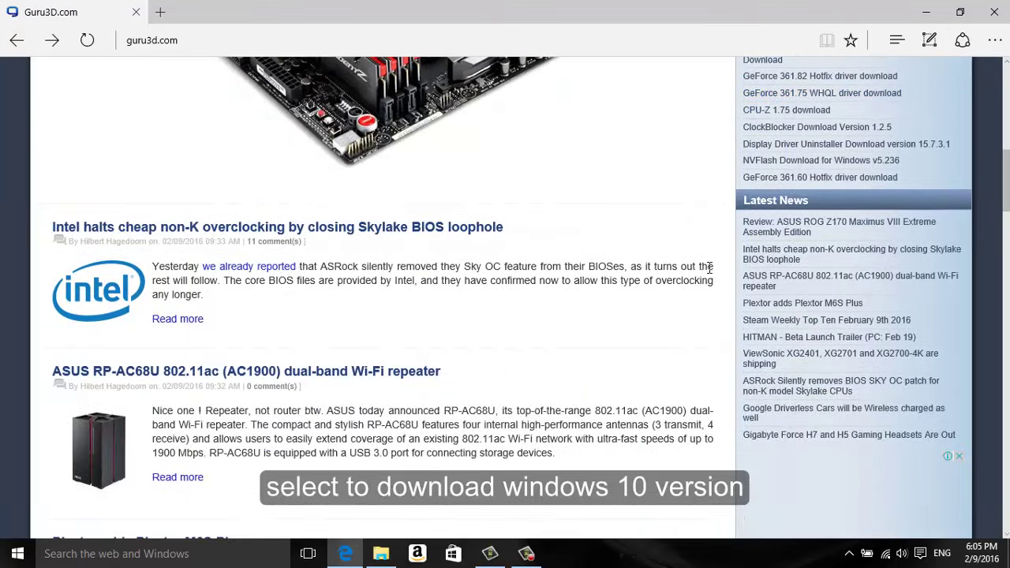
scroll(707, 266, up, 4)
scroll(707, 266, up, 3)
scroll(707, 268, down, 4)
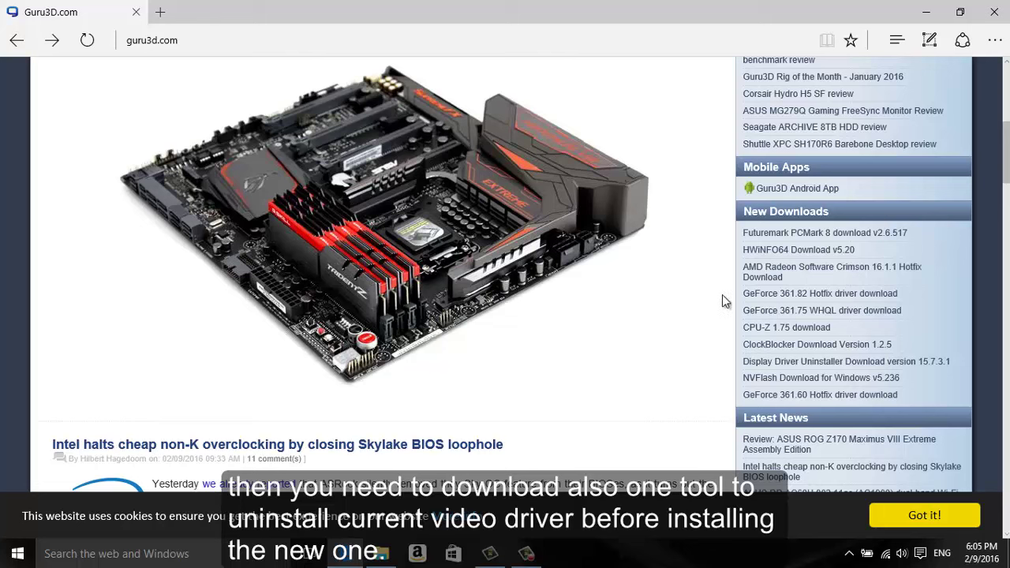
click(819, 365)
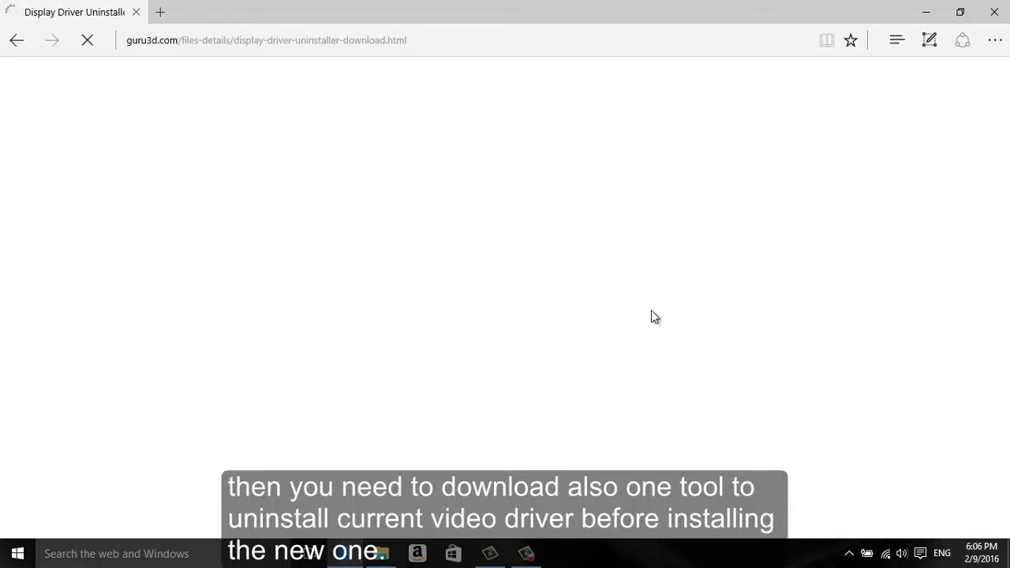
Examine the Display Driver Uninstaller description and its download locations, and close the browser
scroll(560, 302, down, 5)
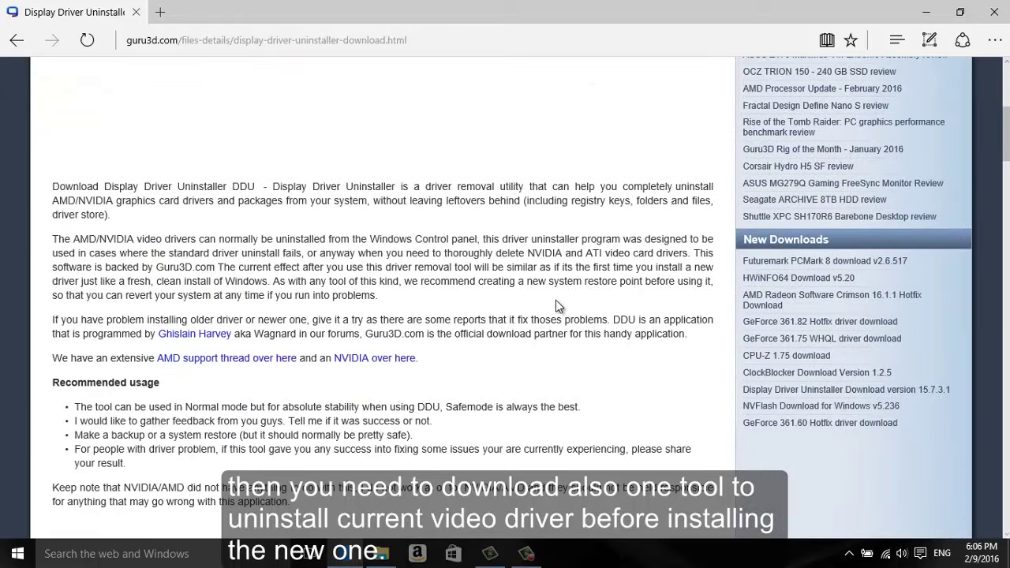
scroll(555, 306, up, 5)
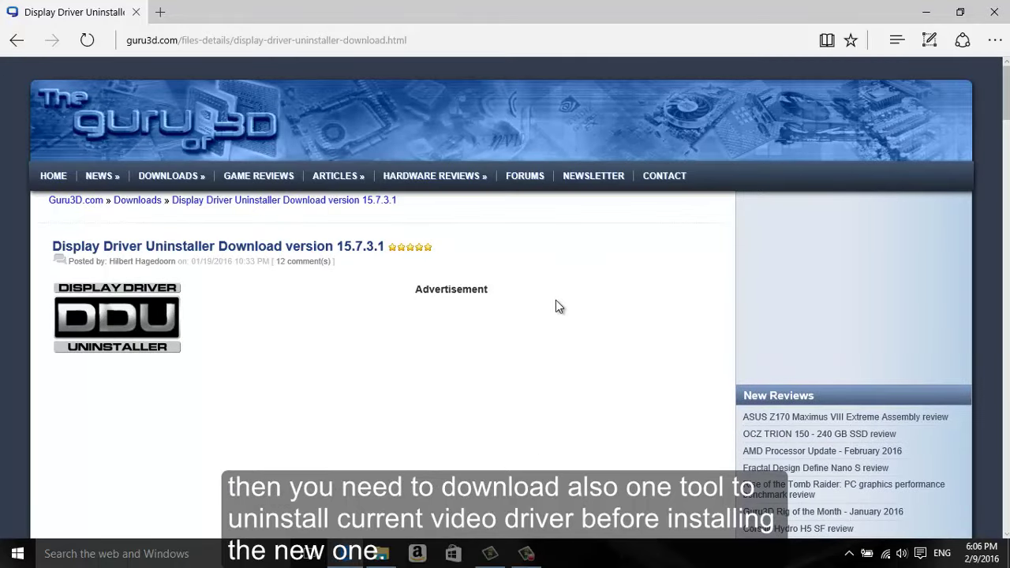
scroll(558, 306, down, 10)
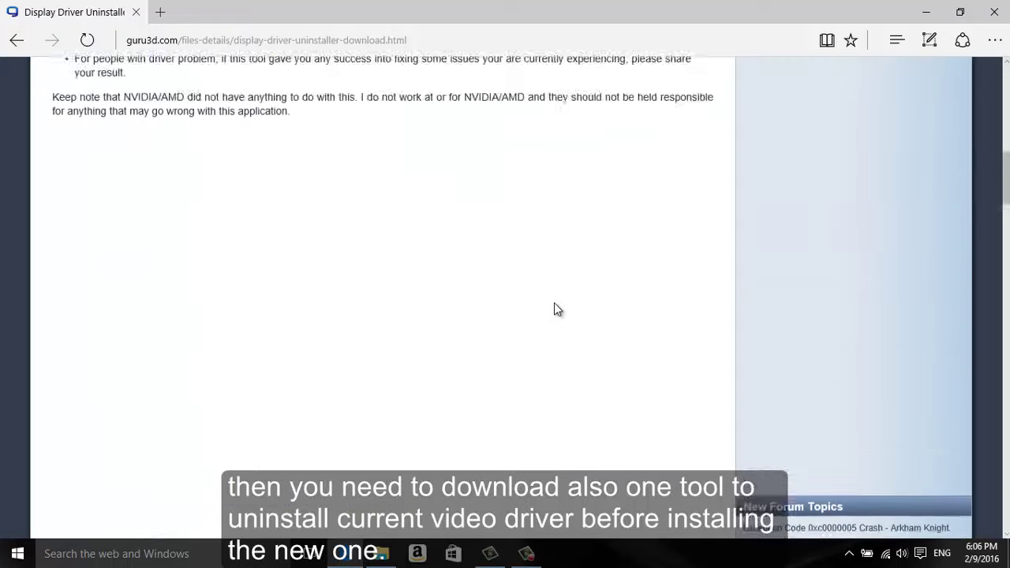
scroll(554, 307, down, 2)
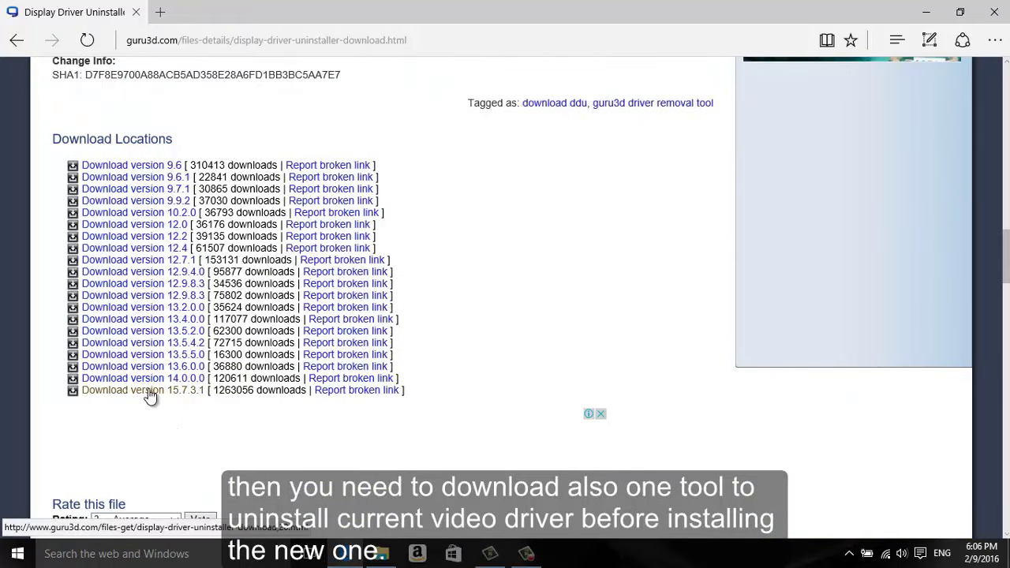
scroll(296, 410, down, 3)
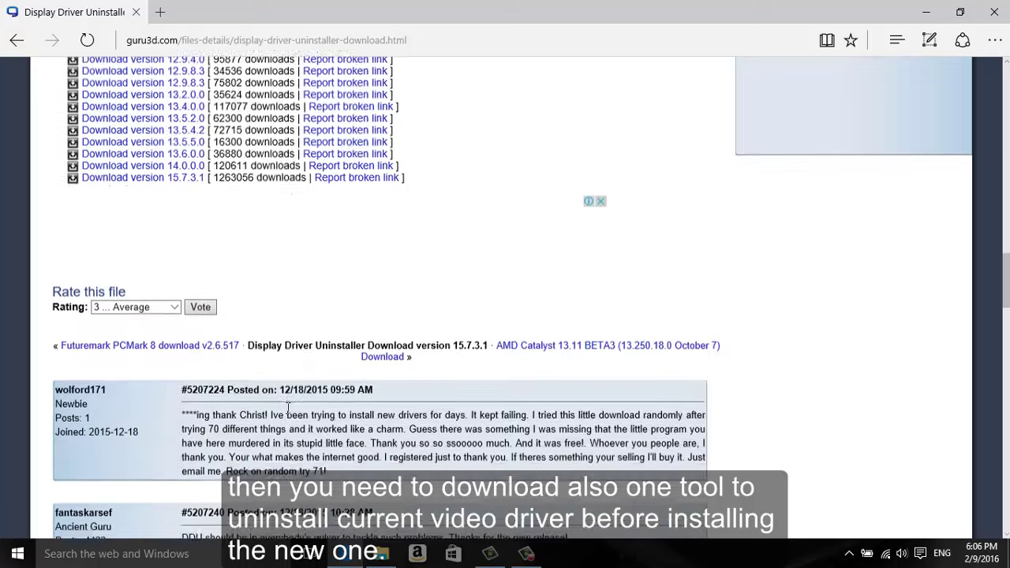
scroll(288, 409, up, 6)
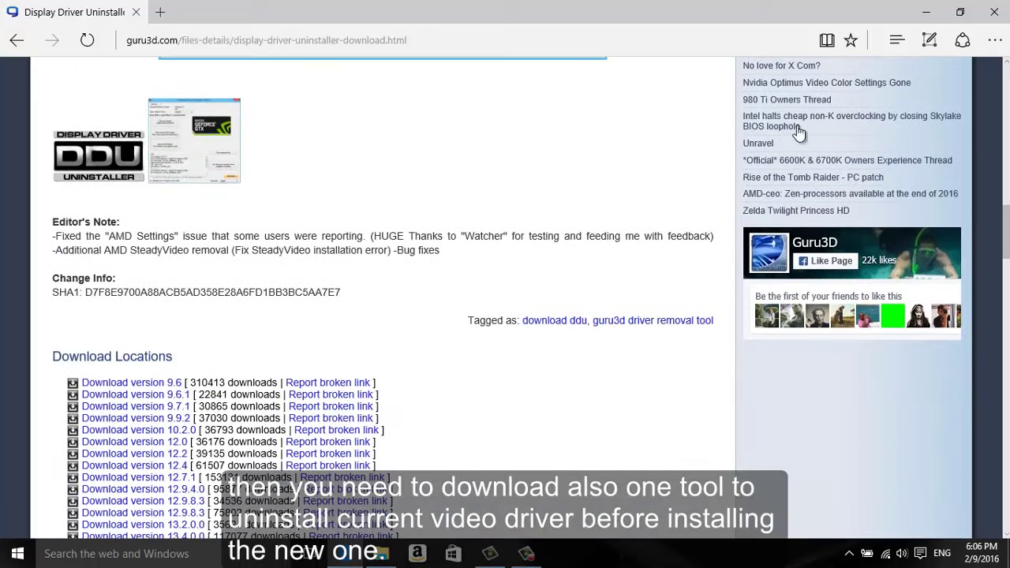
click(993, 14)
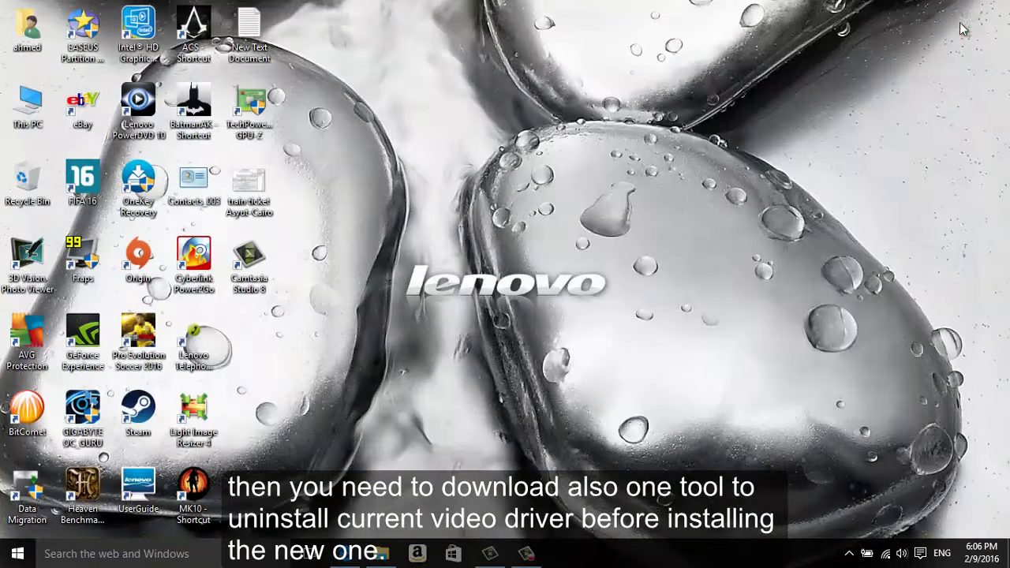
Open the programs folder on the All (I:) drive and look through its installer files
double_click(22, 101)
click(218, 314)
double_click(218, 314)
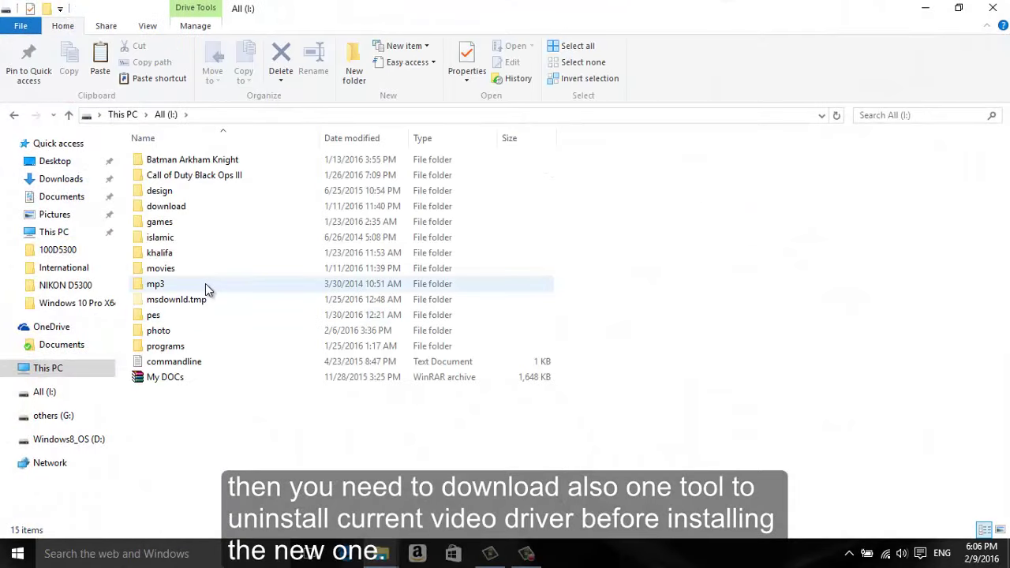
click(168, 350)
double_click(168, 349)
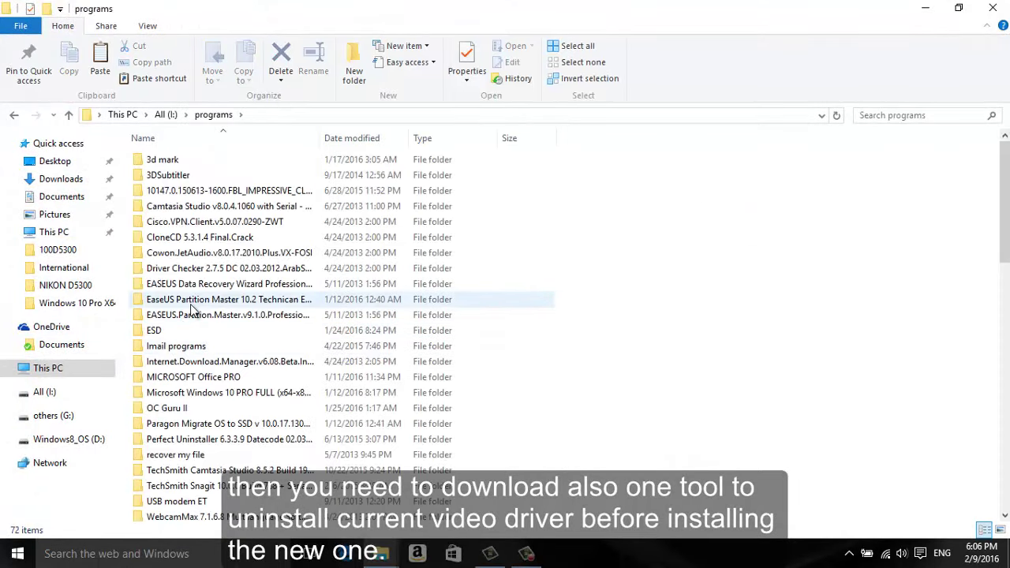
scroll(193, 339, down, 7)
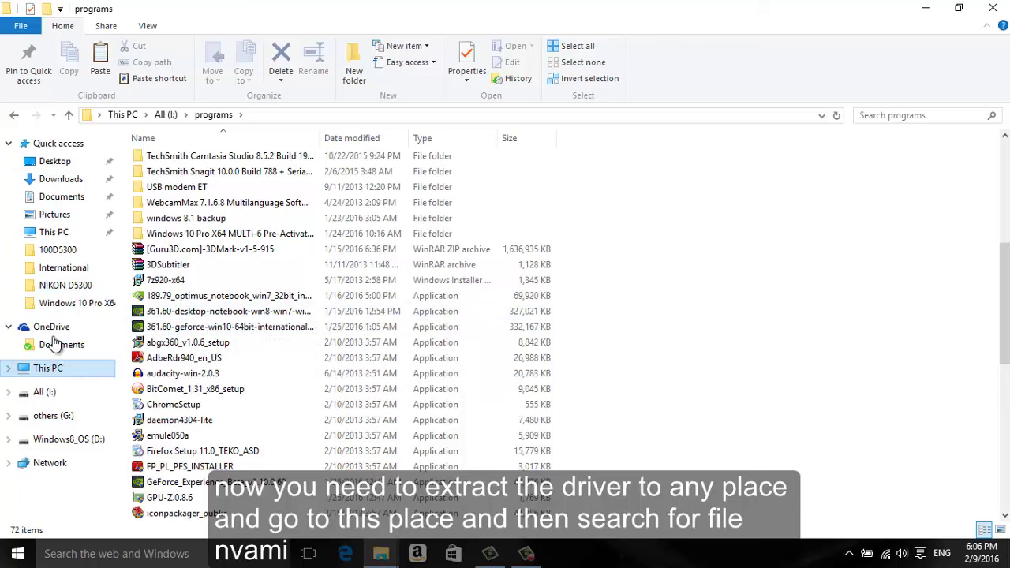
Launch the 361.82-geforce-win10-64bit-international.hf (1) package from Downloads to check its extraction path, and cancel the extraction
click(55, 180)
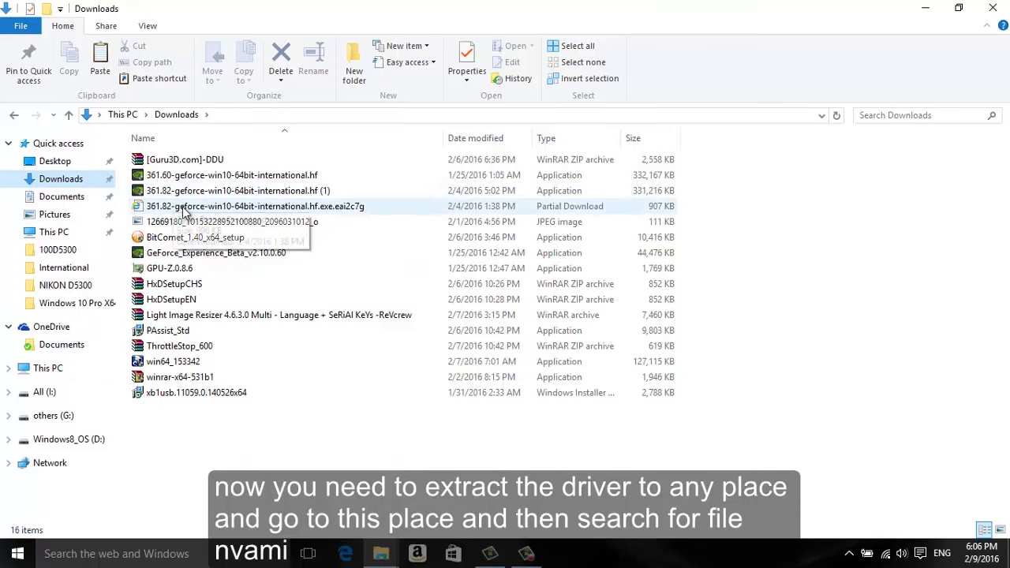
double_click(251, 193)
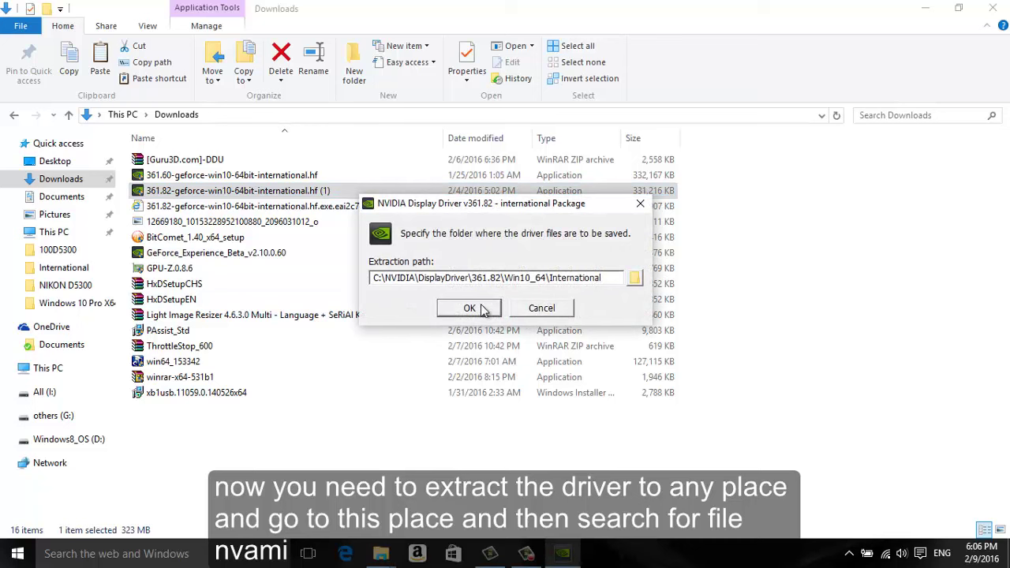
click(541, 308)
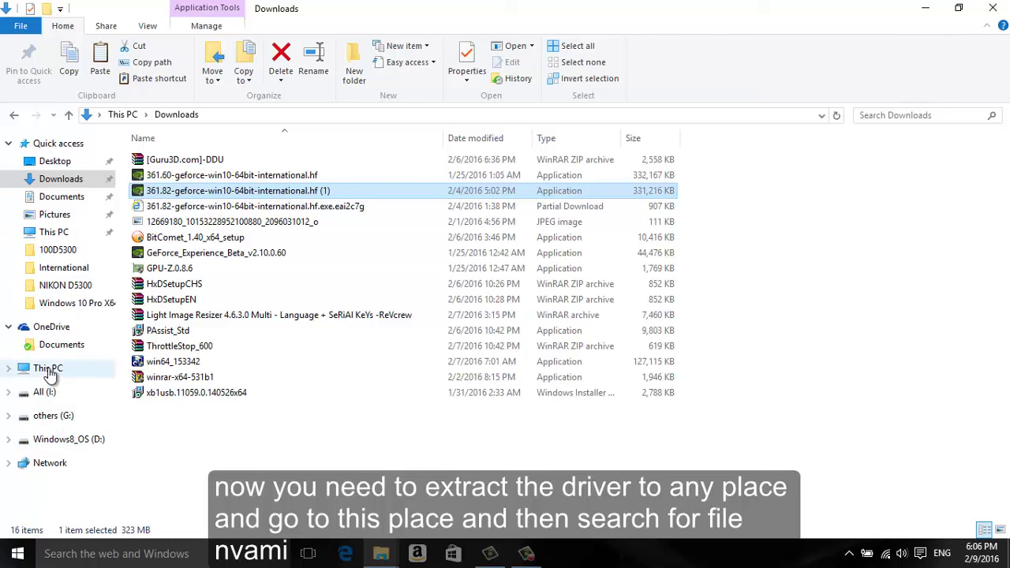
Open the extracted driver folder C:\NVIDIA\DisplayDriver\361.82\Win10_64\International
click(45, 368)
click(203, 276)
double_click(202, 276)
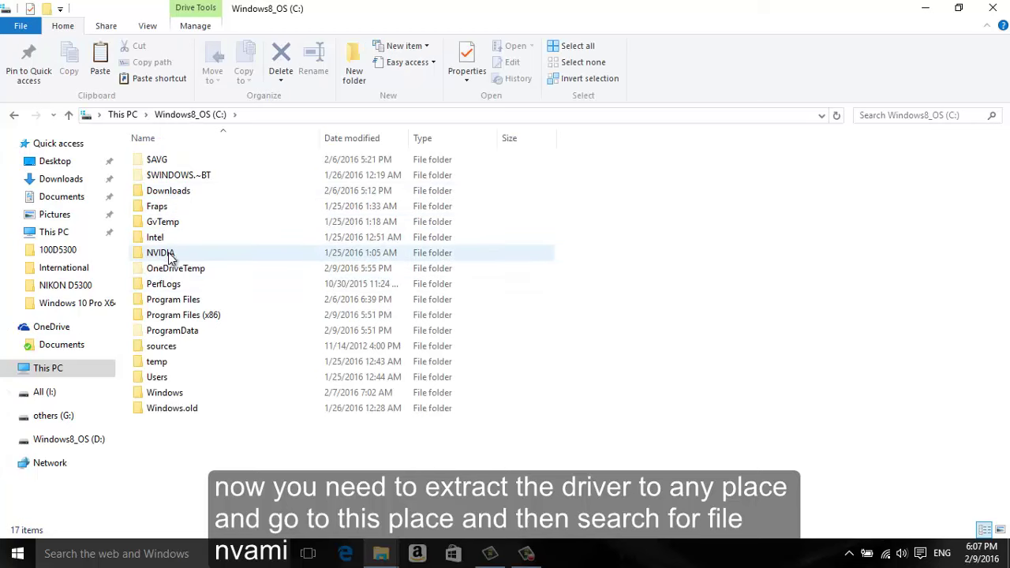
double_click(169, 253)
double_click(178, 162)
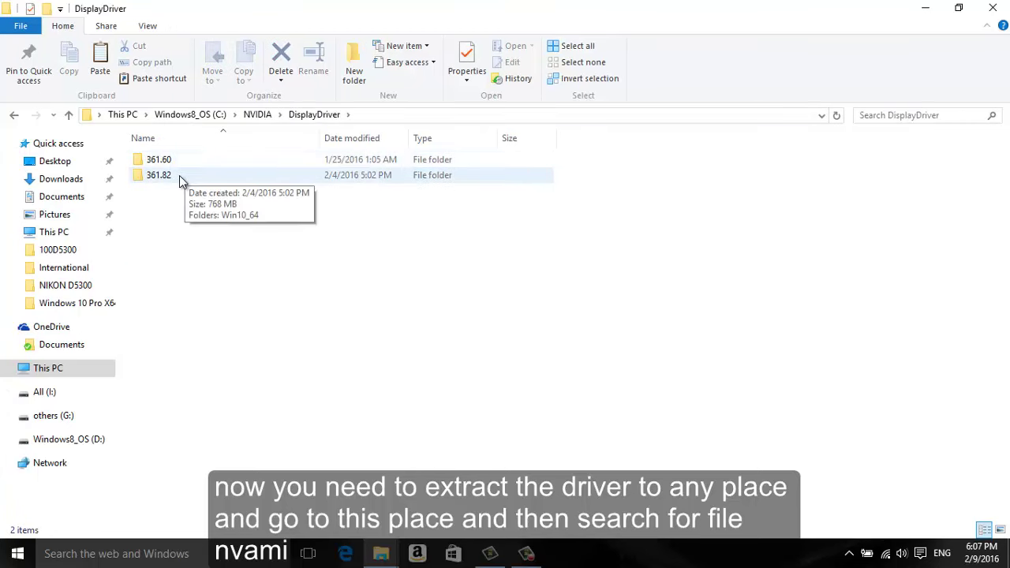
click(179, 175)
double_click(179, 174)
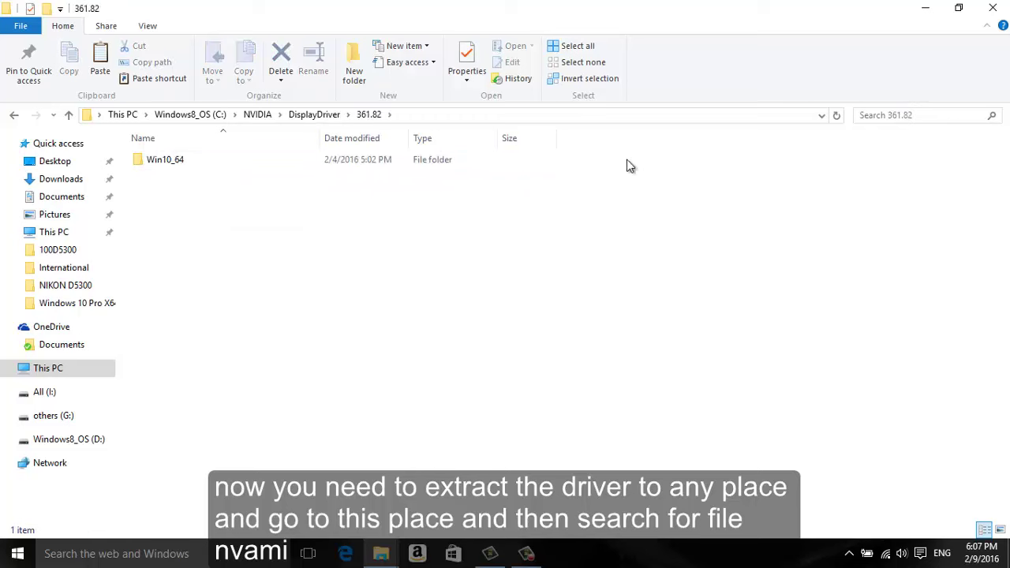
double_click(195, 163)
double_click(187, 161)
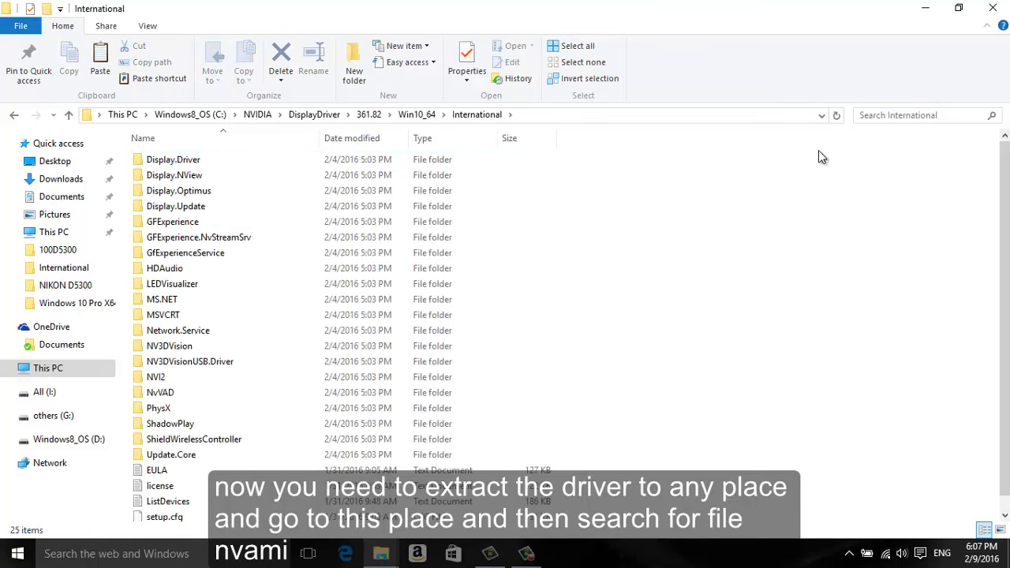
Search the International folder for nvami and open the nvami setup information file in Notepad
click(868, 116)
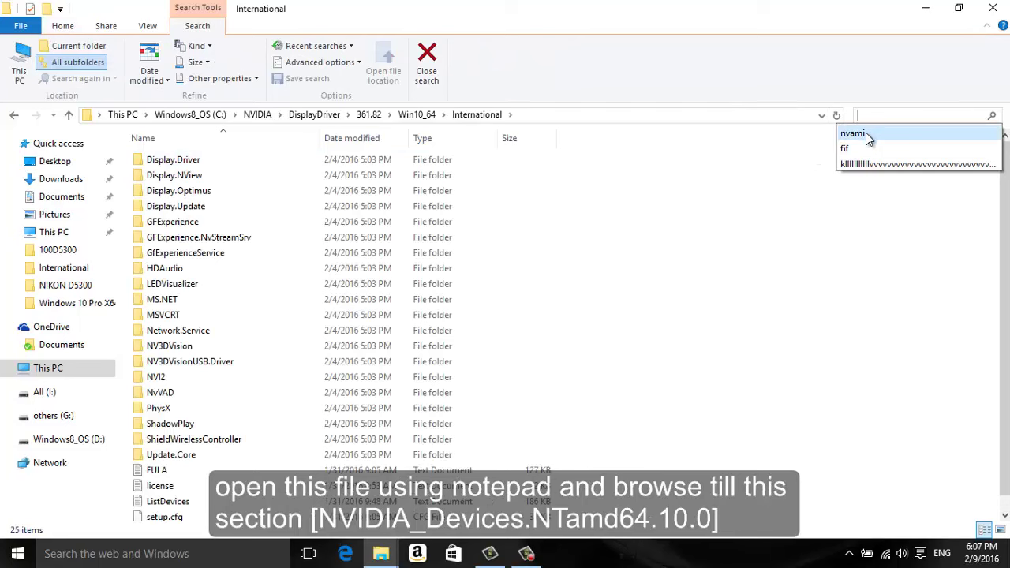
click(866, 132)
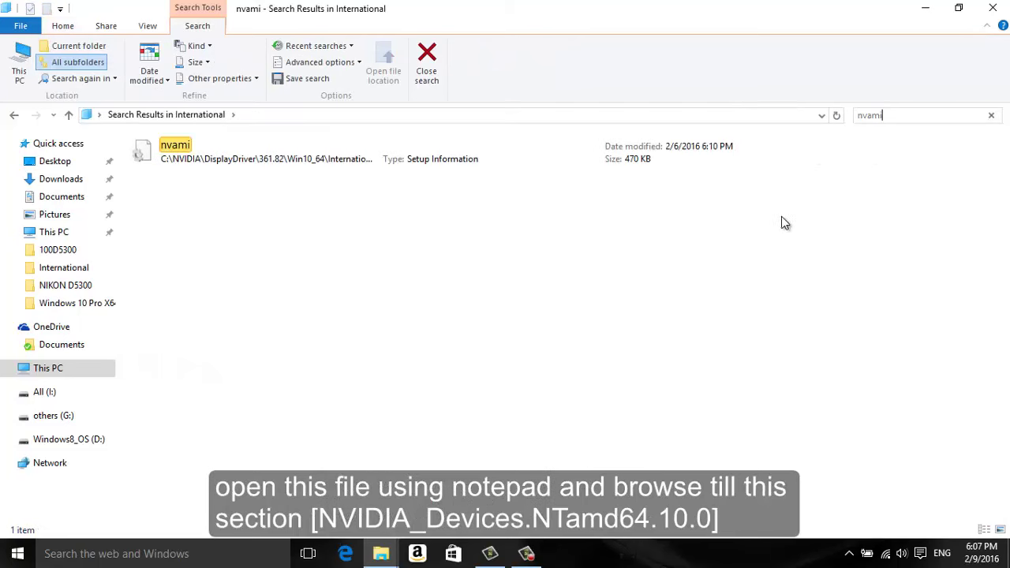
right_click(209, 148)
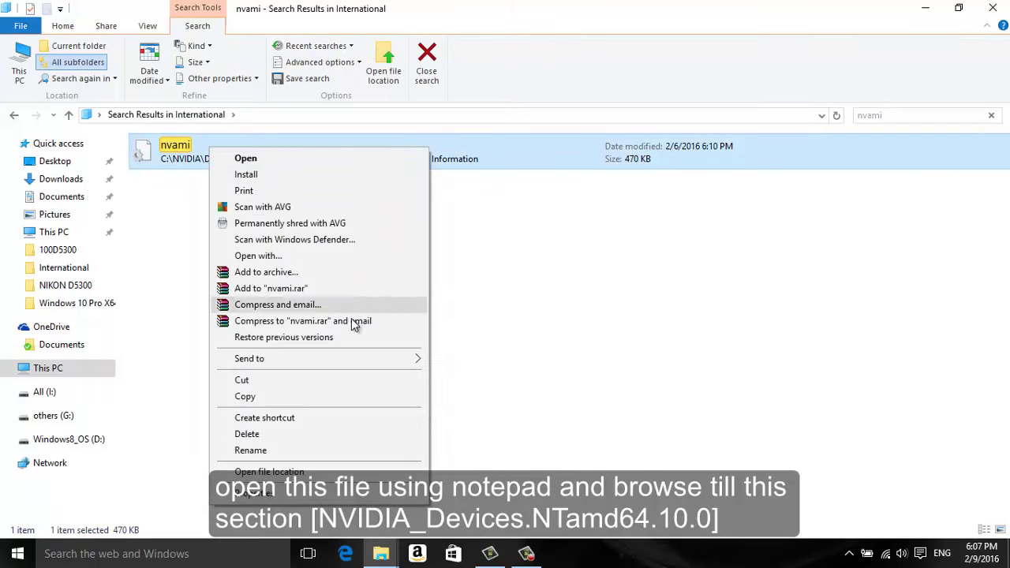
click(316, 257)
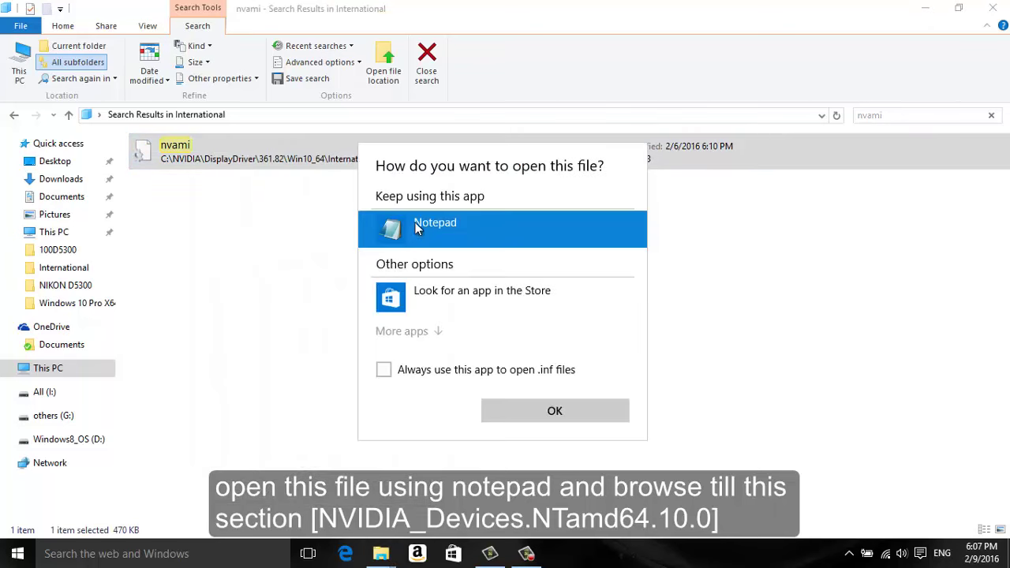
double_click(446, 223)
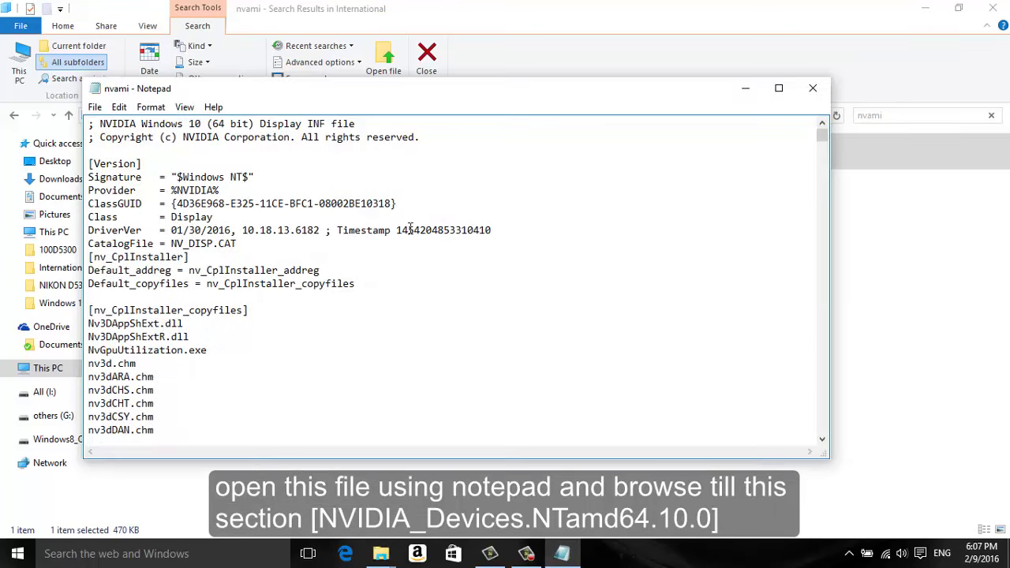
Find the [NVIDIA_Devices.NTamd64.10.0] section in the nvami file and select its Section079 device line
scroll(410, 229, down, 20)
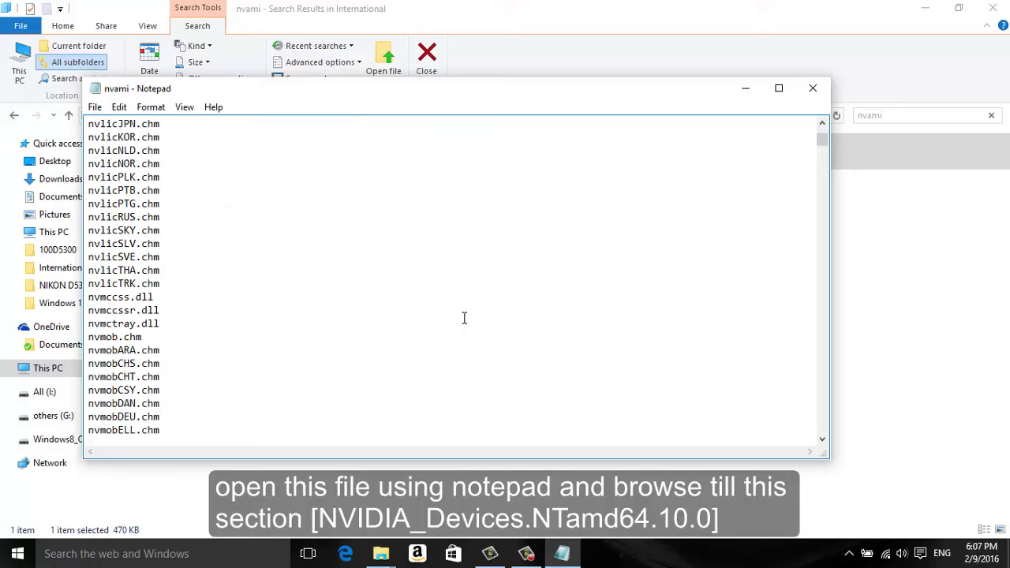
scroll(463, 318, down, 15)
drag(821, 147, 822, 148)
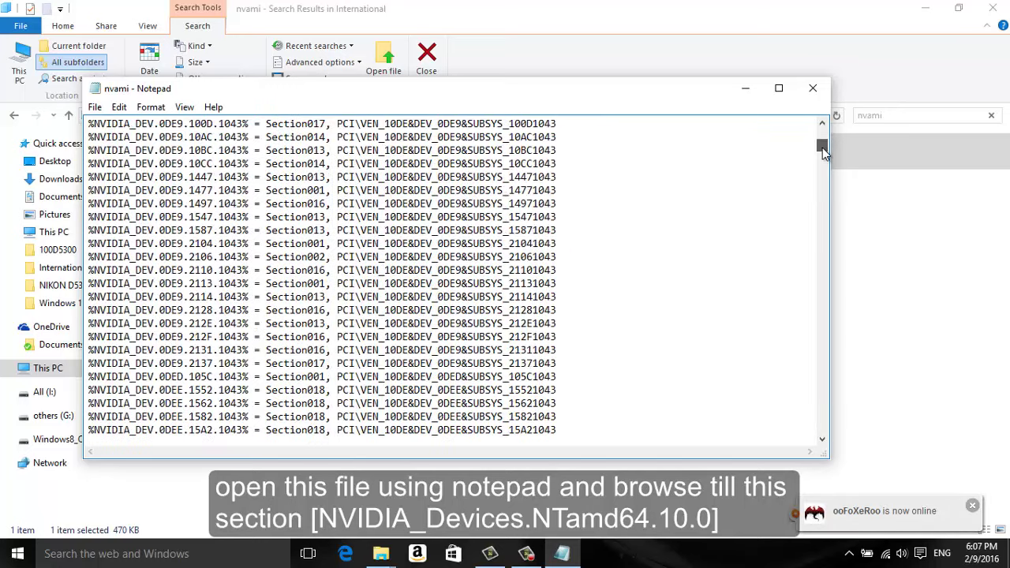
scroll(649, 279, up, 15)
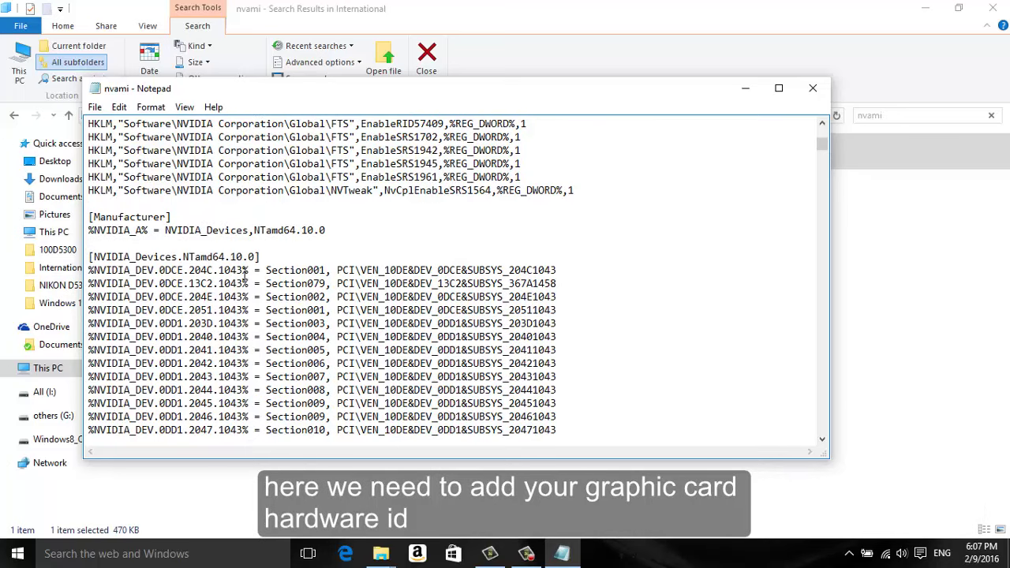
drag(558, 282, 84, 282)
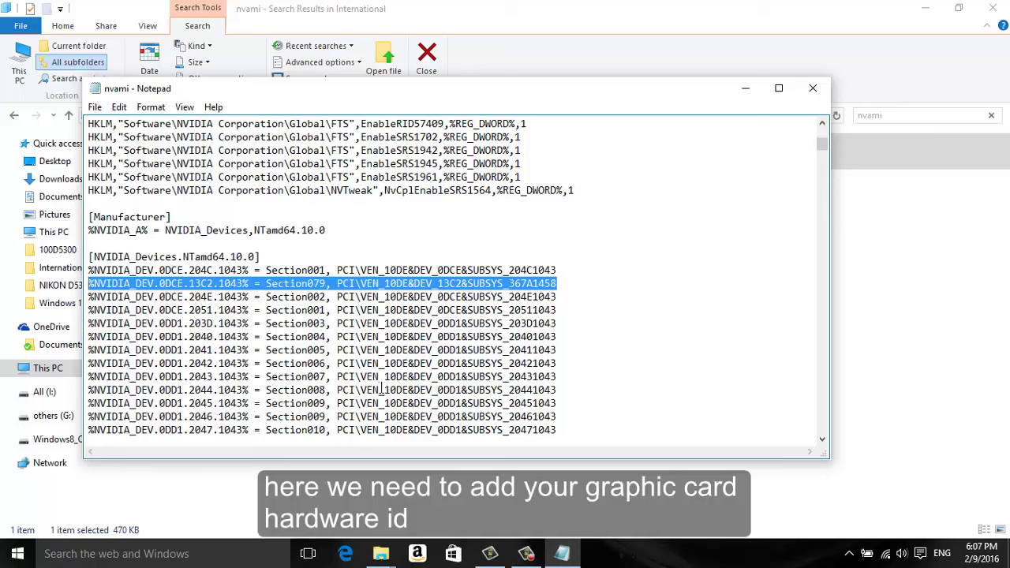
Minimize Notepad and File Explorer, and open the system properties of This PC from the desktop
click(744, 88)
click(924, 8)
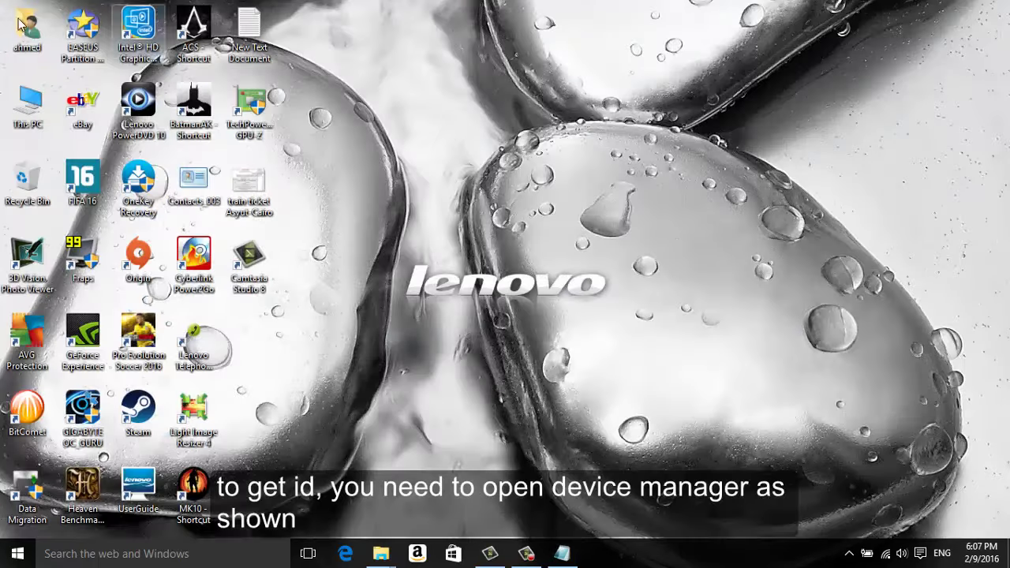
right_click(24, 101)
click(55, 288)
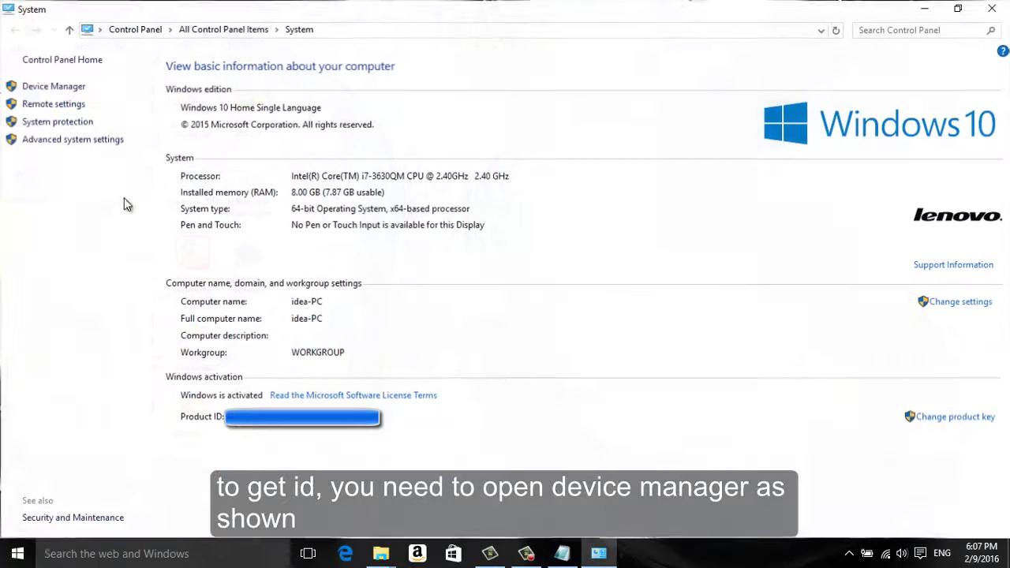
Open Device Manager, expand the display adapters, and open the properties of the NVIDIA GeForce GTX 970
click(71, 87)
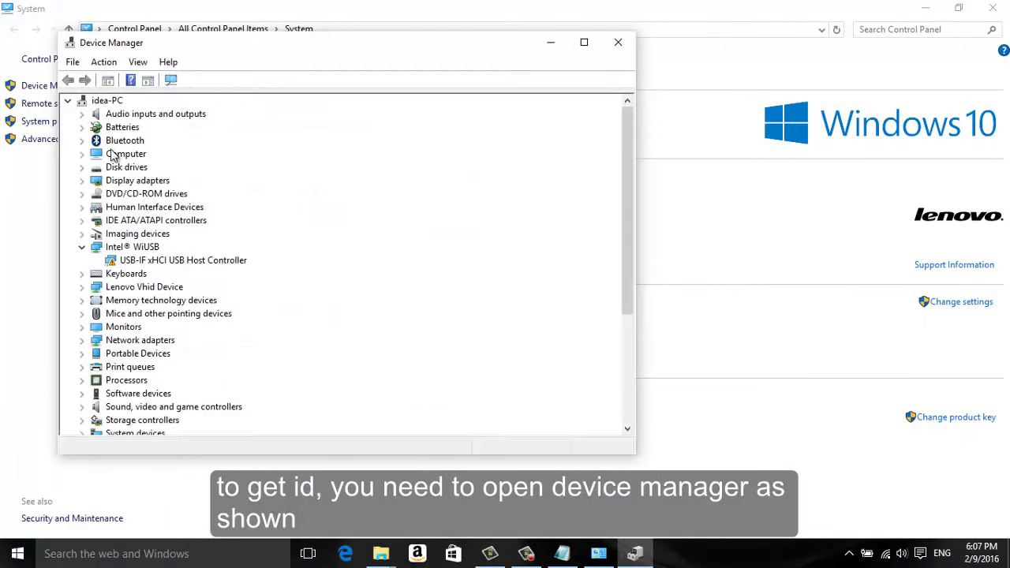
click(81, 181)
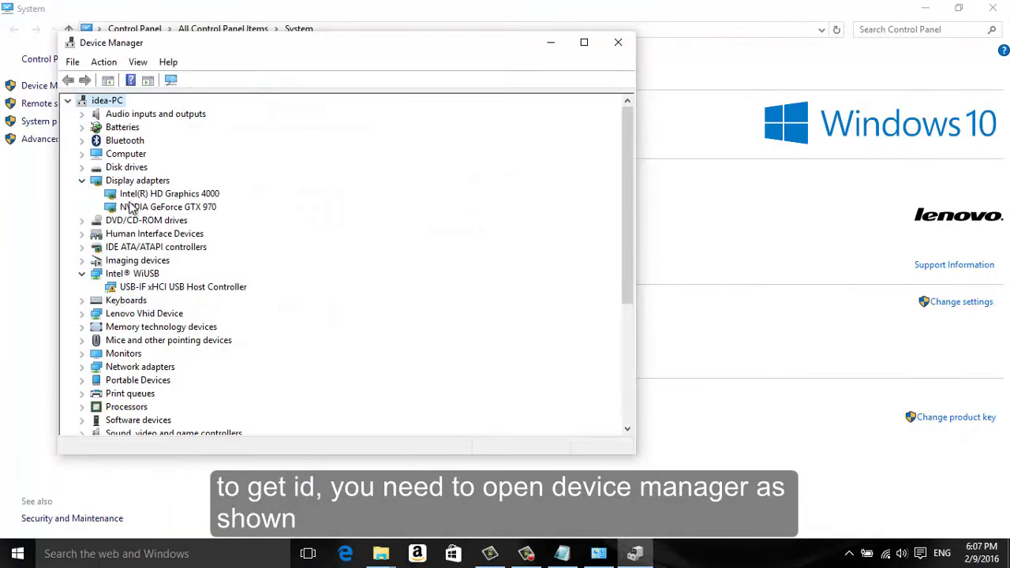
click(158, 208)
right_click(158, 209)
click(207, 292)
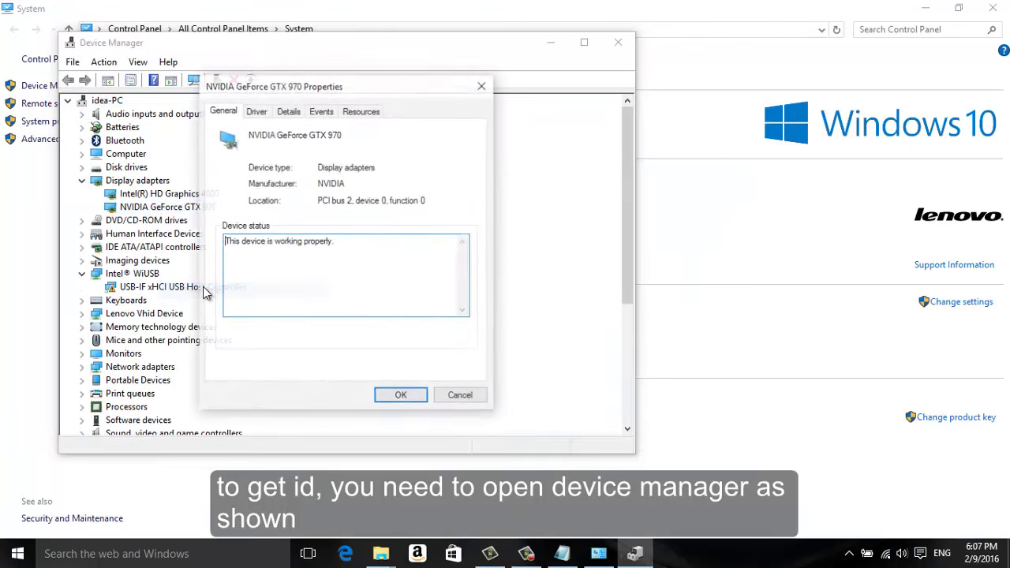
Show the graphics card's Hardware Ids property and copy the second value, PCI\VEN_10DE&DEV_13C2&SUBSYS_367A1458
click(256, 111)
click(288, 110)
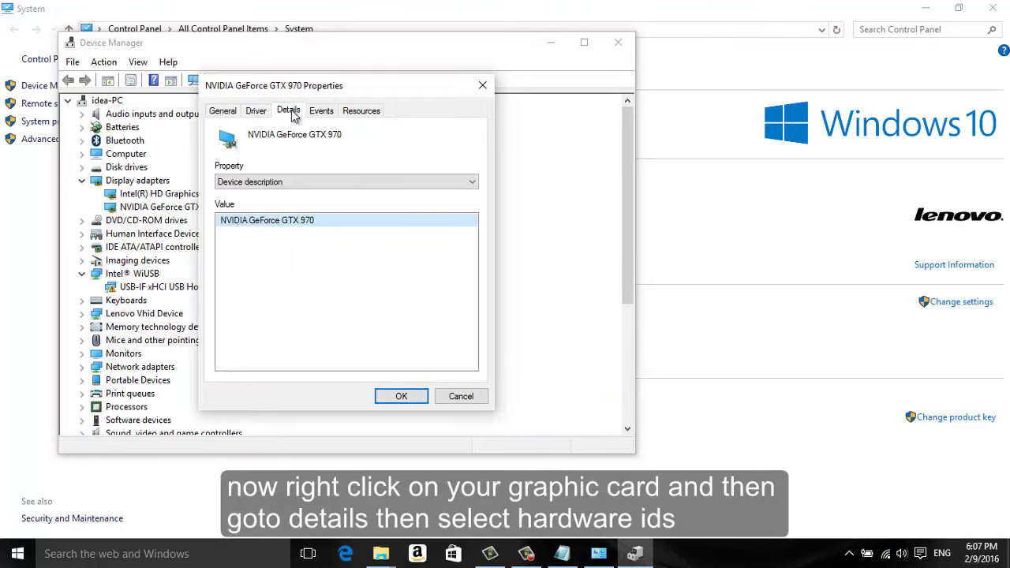
click(288, 182)
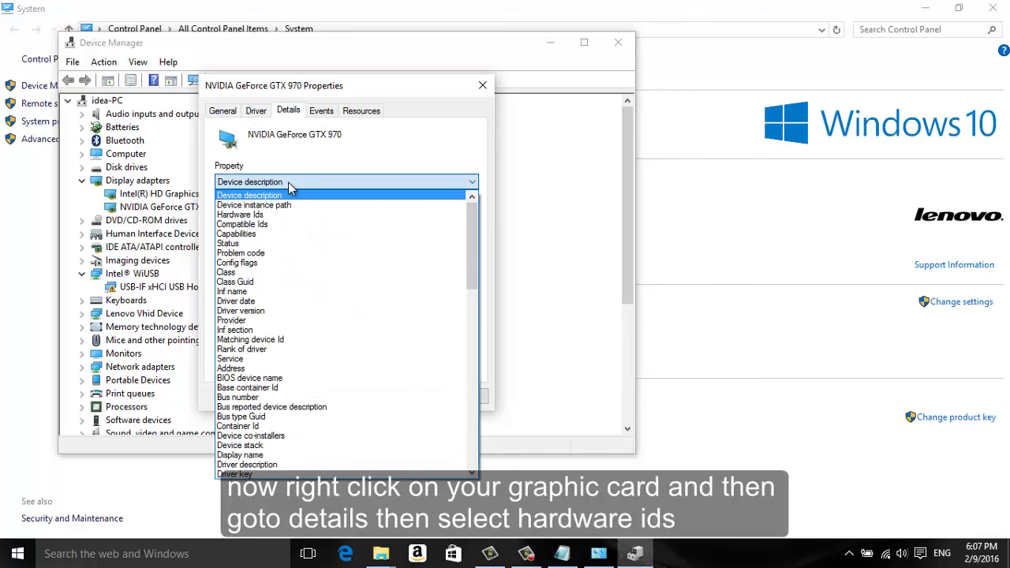
click(256, 215)
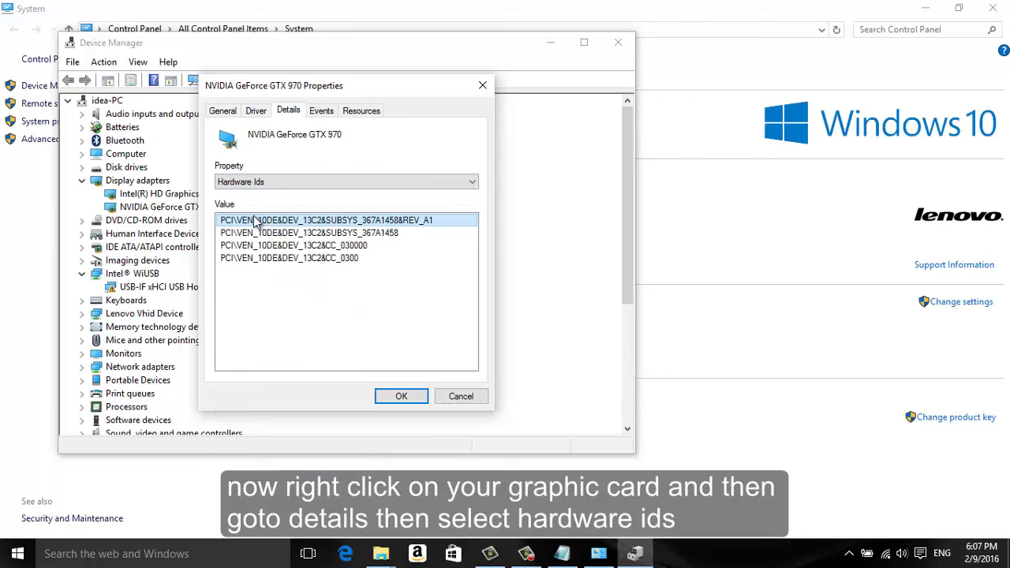
click(339, 235)
right_click(340, 236)
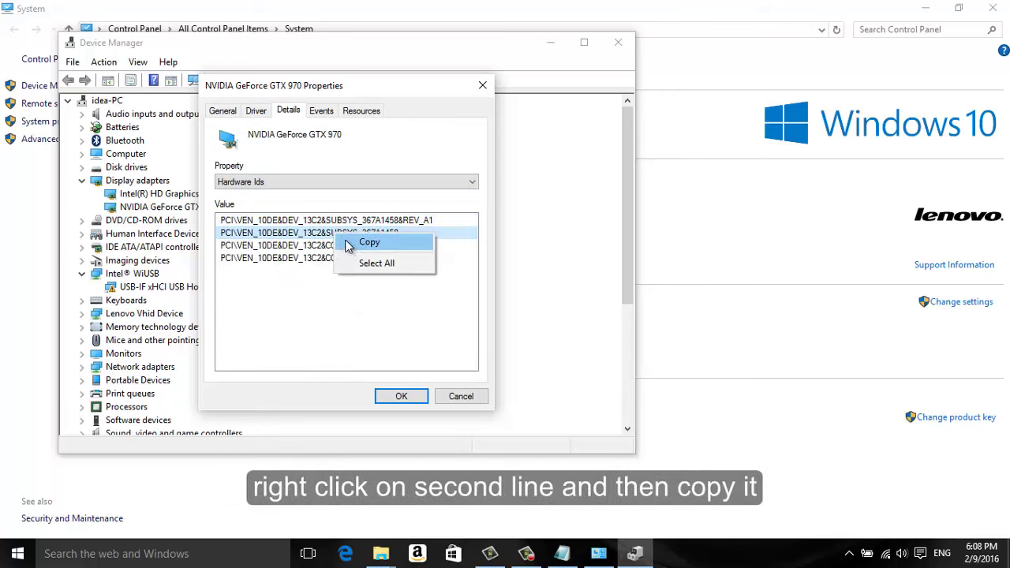
click(353, 245)
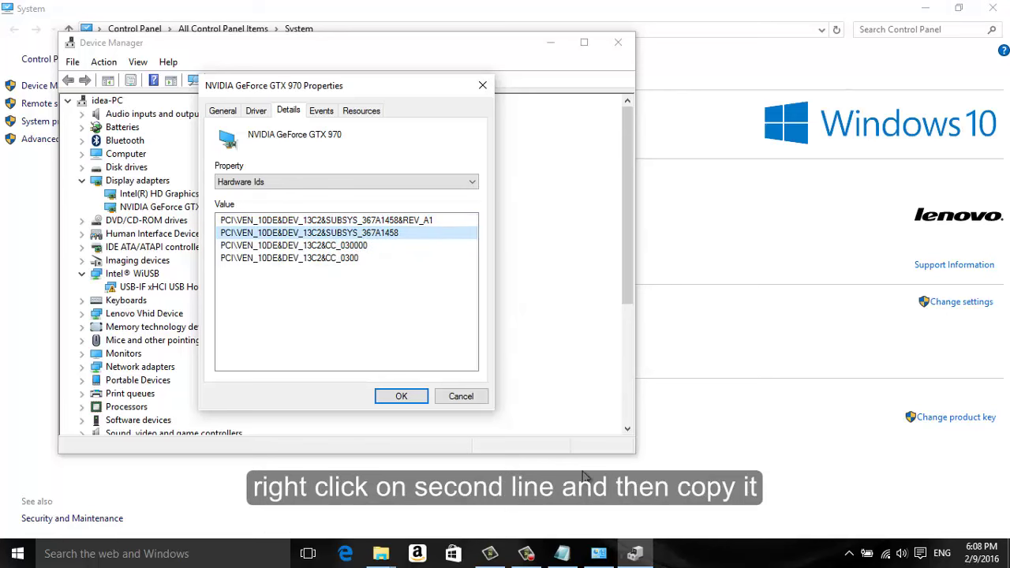
Switch to the nvami file in Notepad and paste the copied hardware ID on a new line below the first Section001 device entry
click(562, 552)
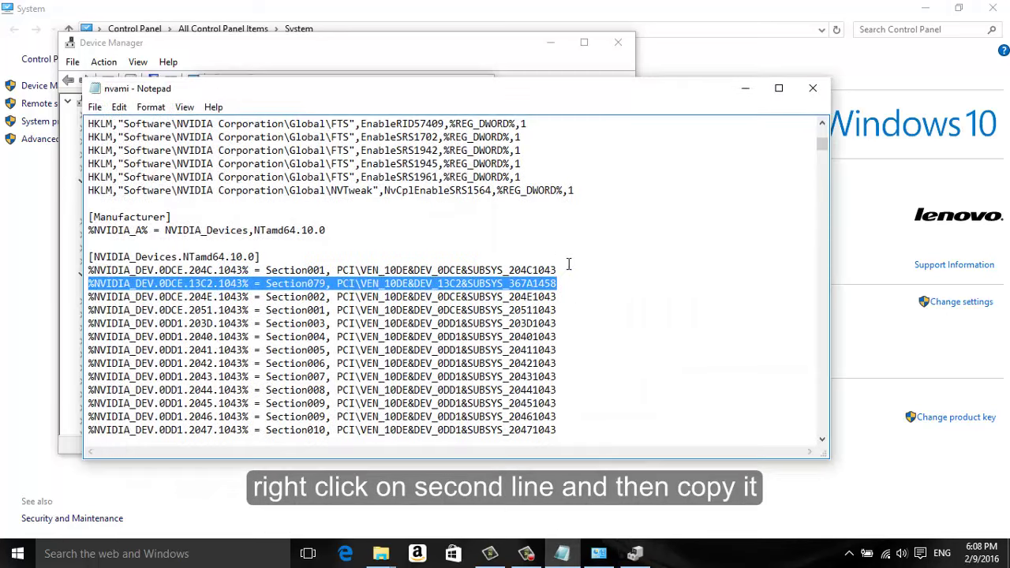
click(564, 273)
key(Return)
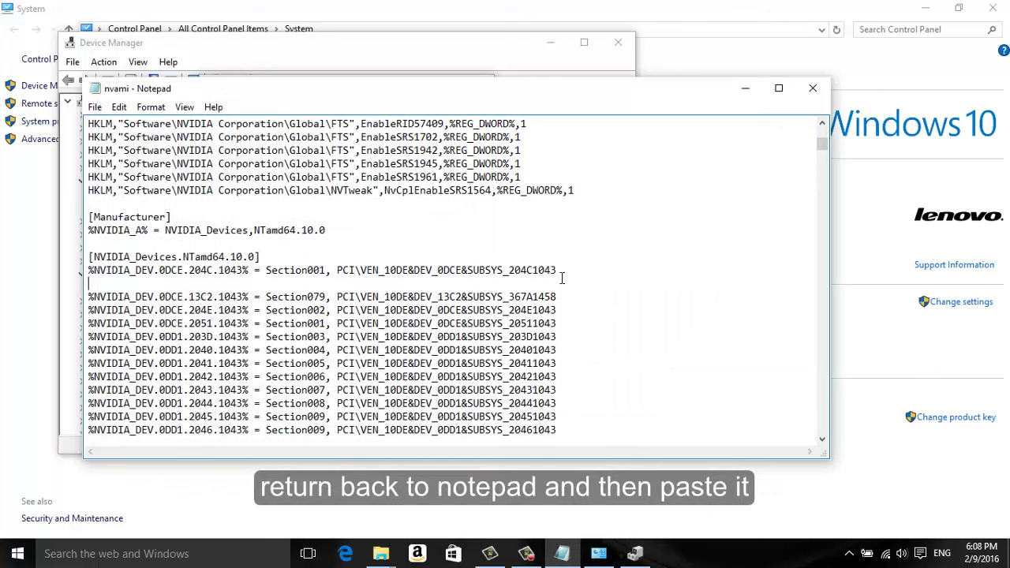
key(ctrl+v)
key(Return)
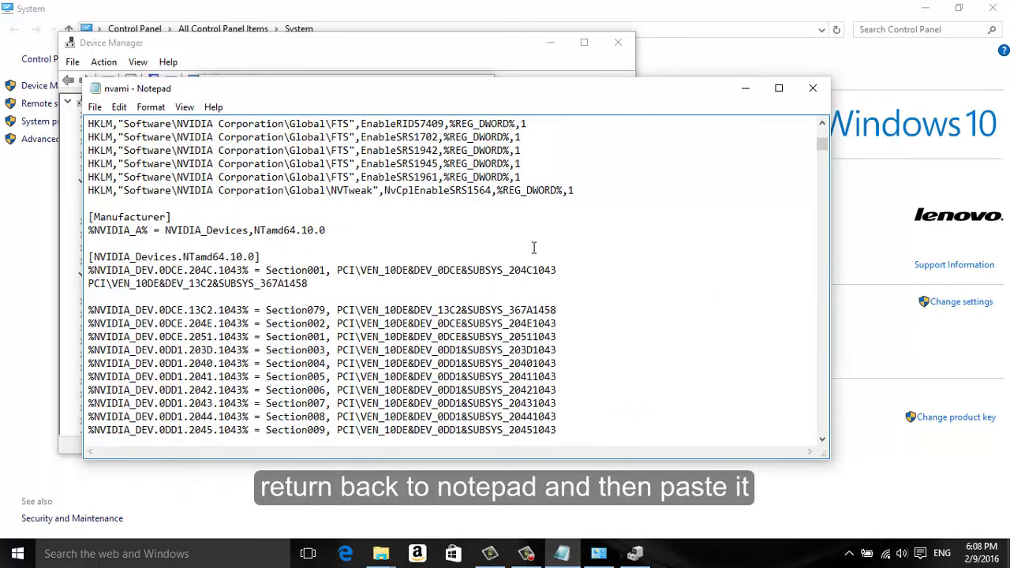
key(BackSpace)
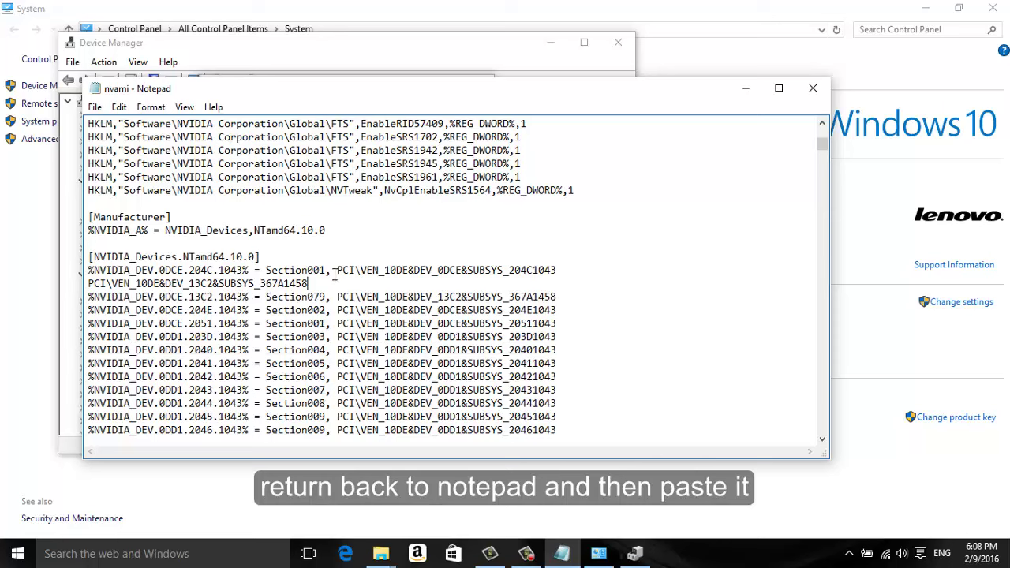
Copy "%NVIDIA_DEV.0DCE.204C.1043% = Section001," from the line above and paste it in front of the new hardware ID
drag(332, 269, 85, 274)
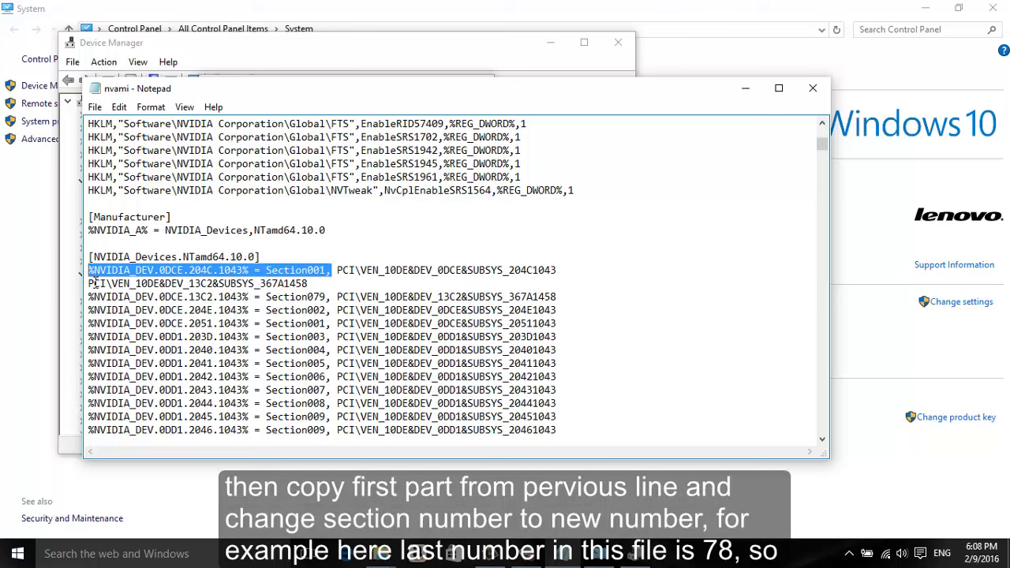
click(89, 283)
key(ctrl+v)
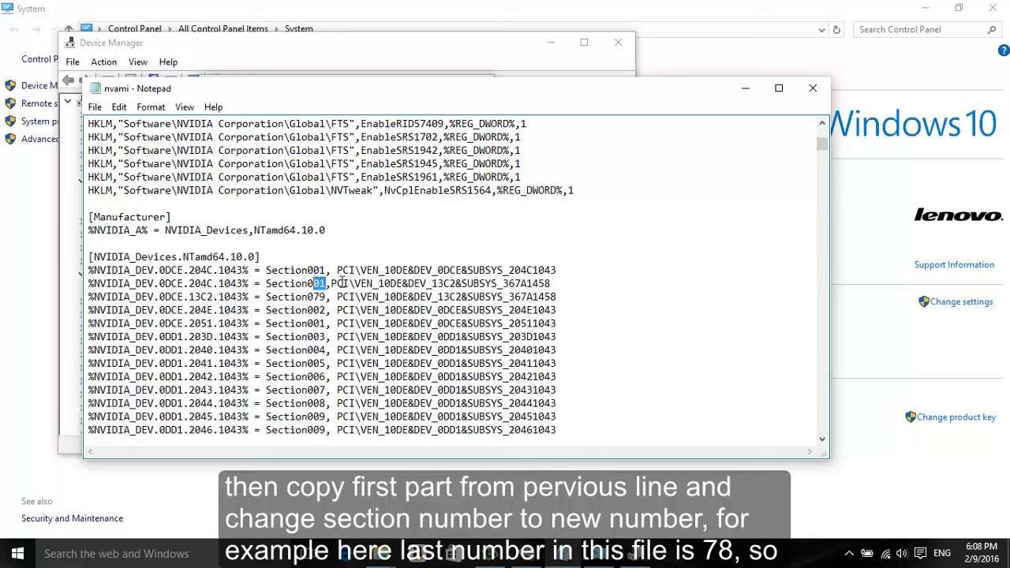
Check the section numbers down to the end of the NVIDIA device list for the last one in use, and return to the new line
scroll(653, 284, down, 20)
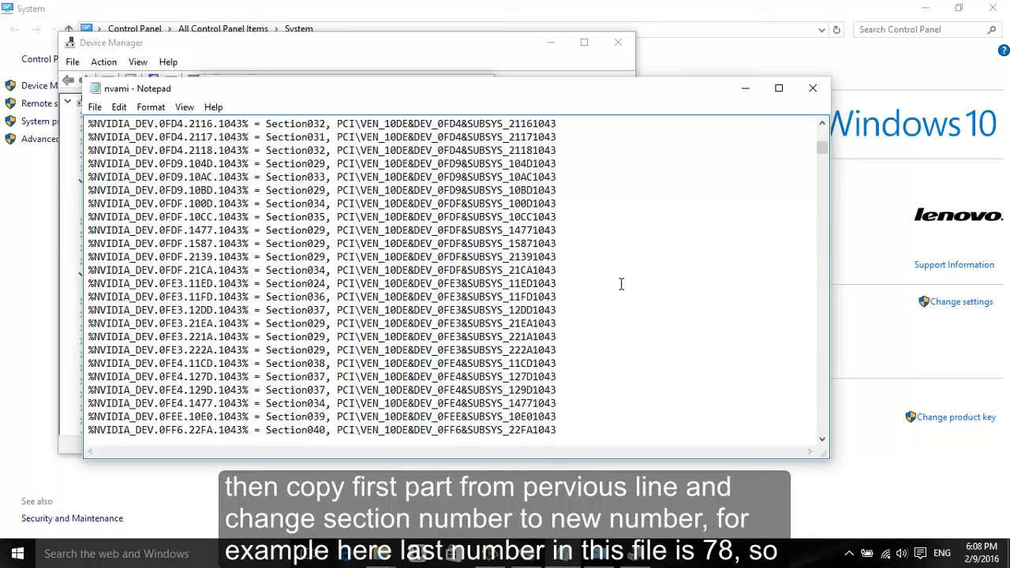
scroll(610, 287, down, 20)
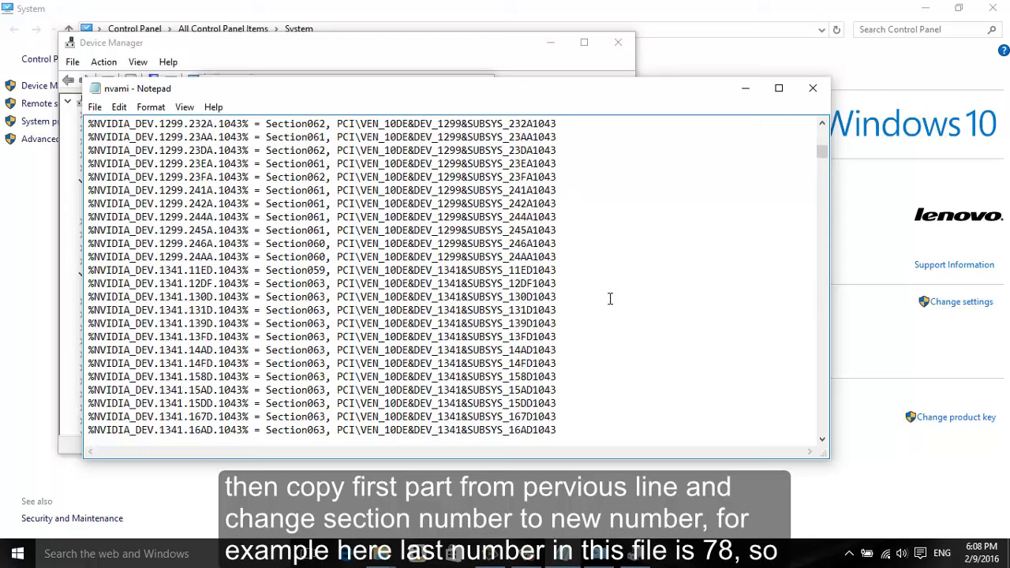
scroll(608, 296, down, 10)
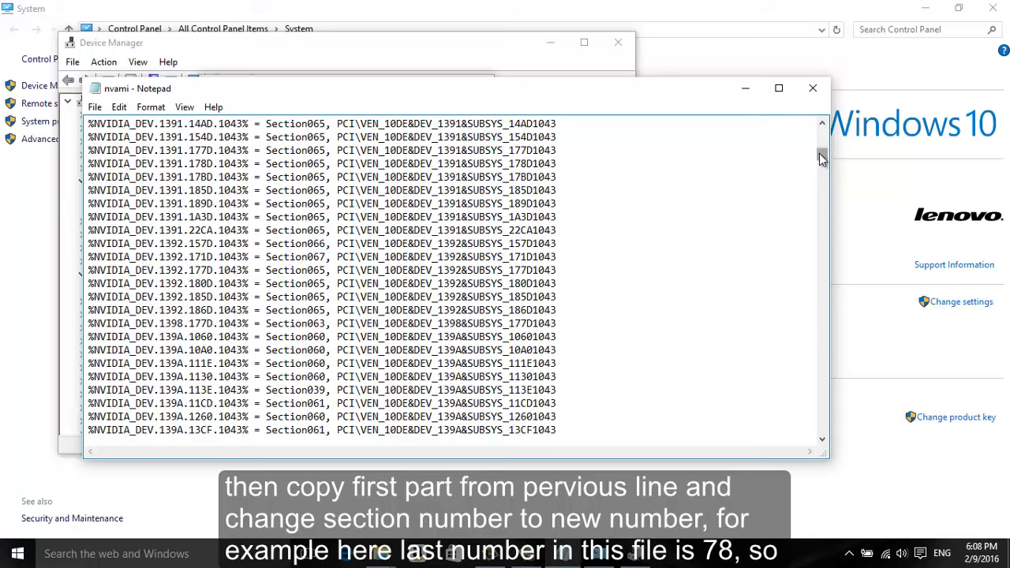
drag(820, 157, 820, 155)
scroll(642, 333, down, 15)
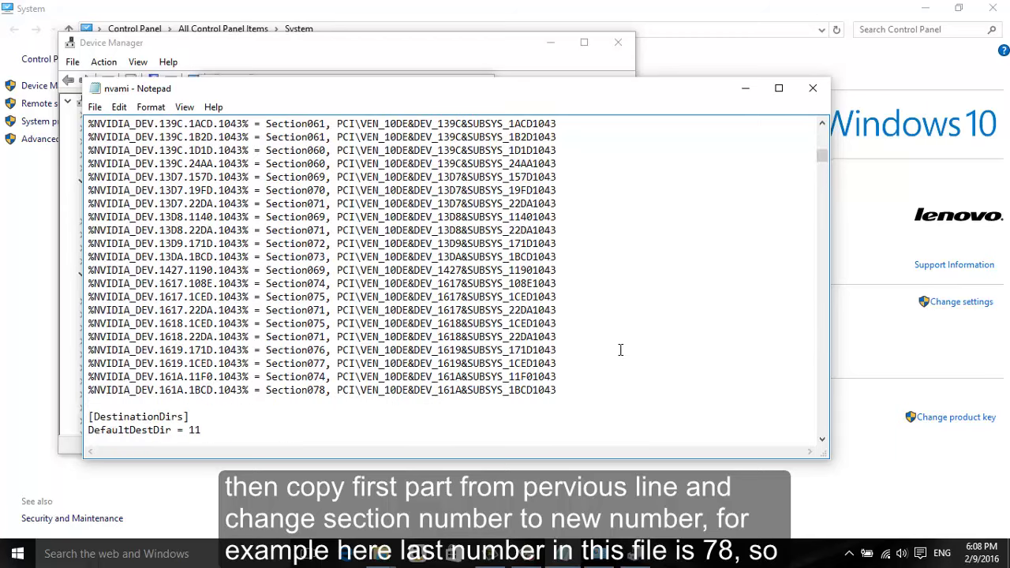
scroll(648, 269, up, 20)
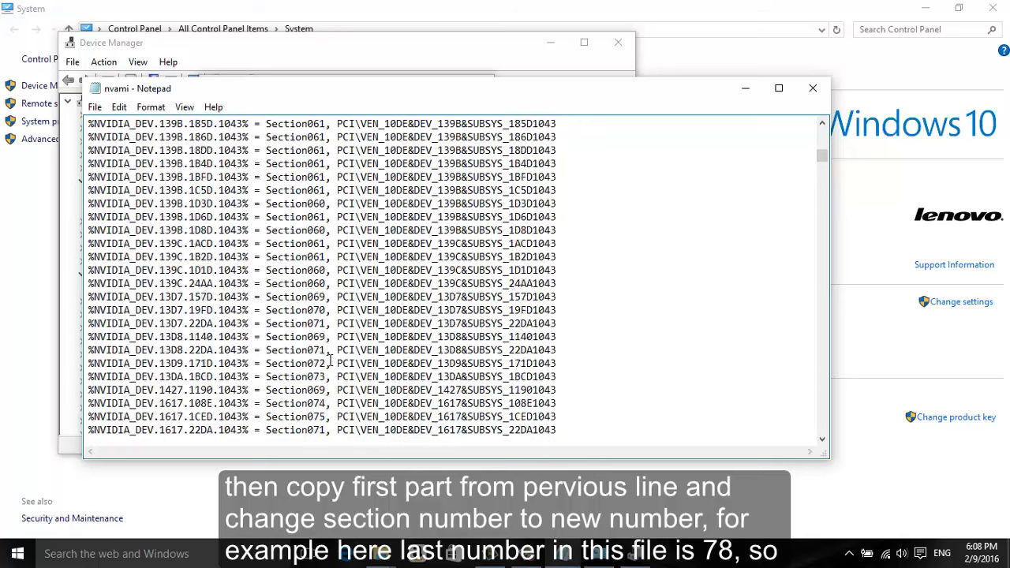
scroll(648, 269, up, 8)
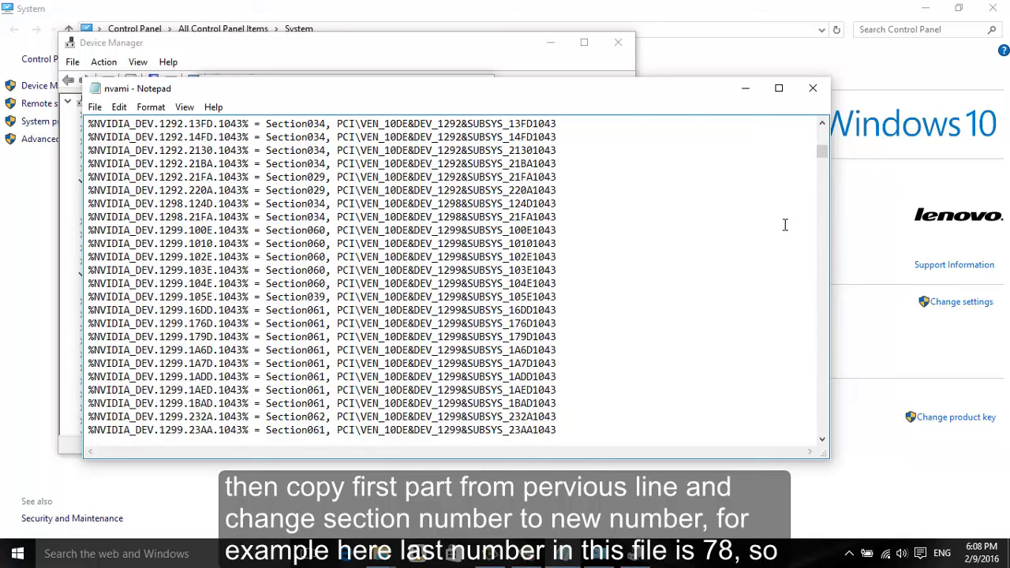
drag(823, 164, 823, 146)
scroll(617, 270, down, 15)
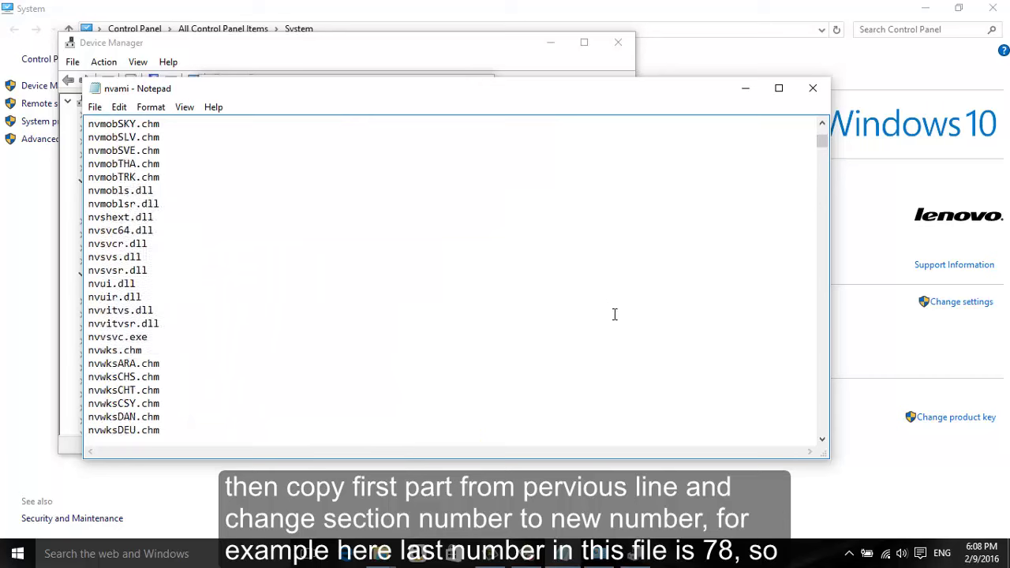
scroll(639, 323, down, 20)
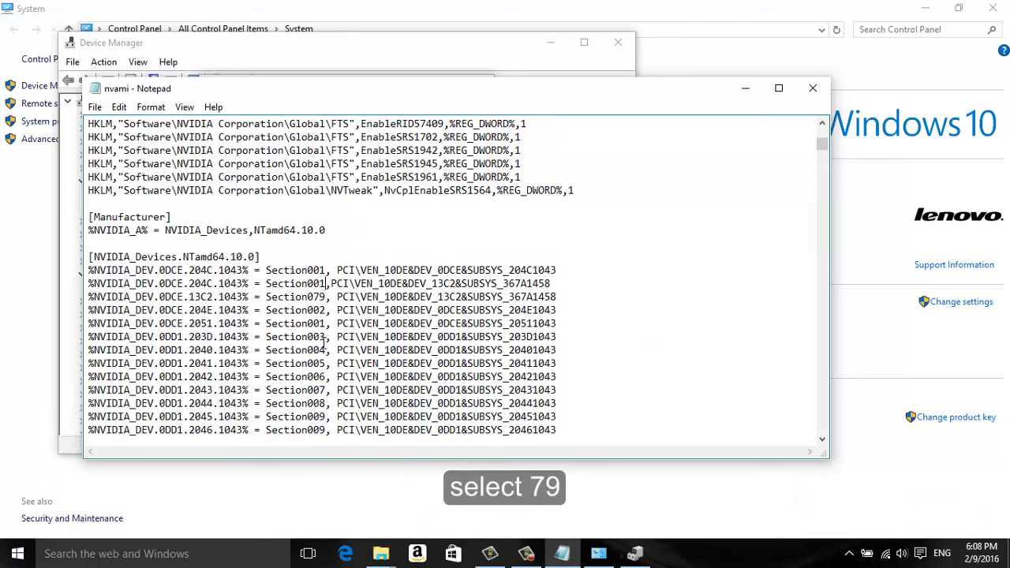
In the new line, change the section to Section079 and replace 204C with the device code 13C2 copied from its hardware ID
key(BackSpace)
key(BackSpace)
text(79)
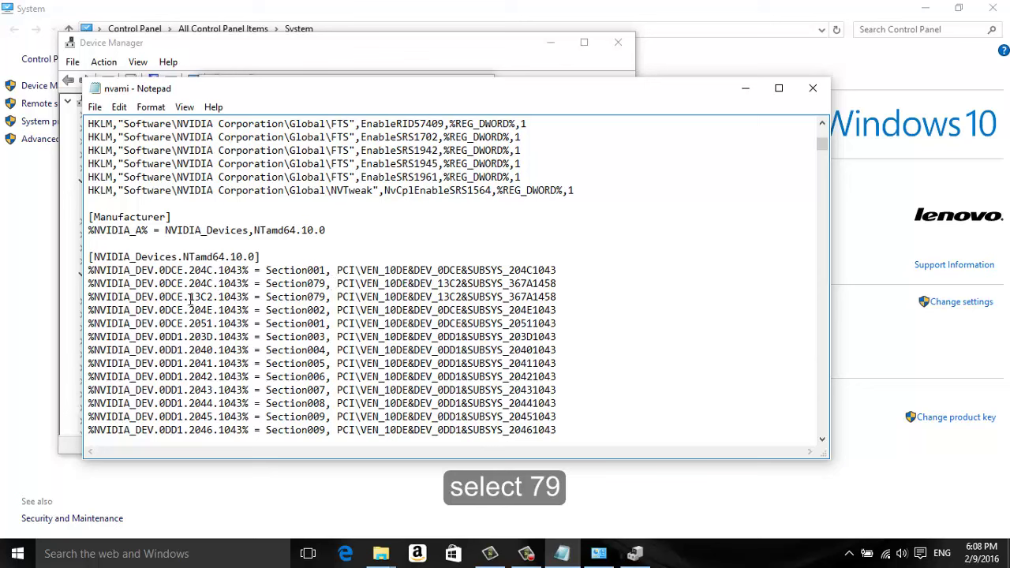
drag(190, 282, 214, 282)
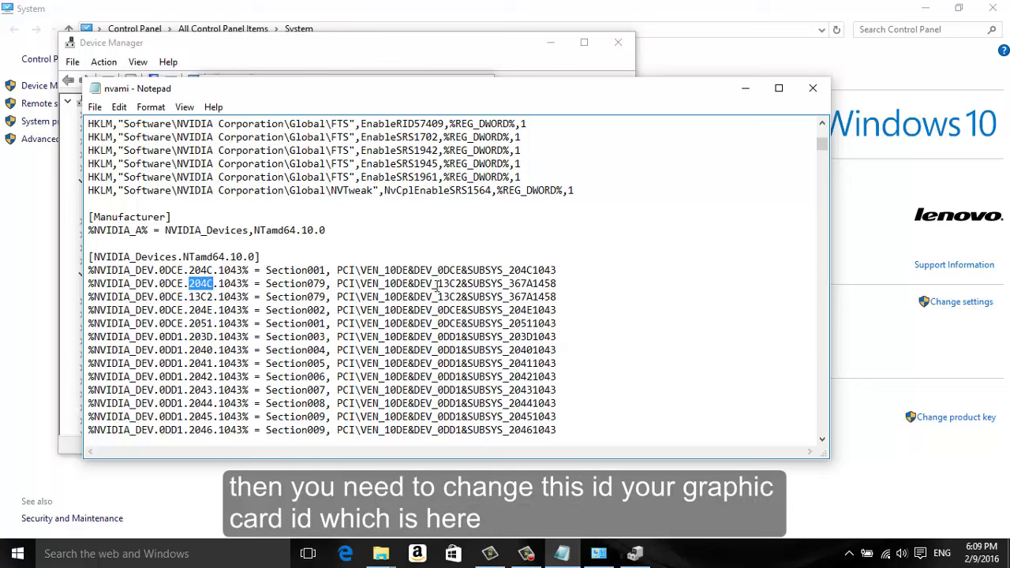
drag(437, 282, 464, 283)
key(ctrl+c)
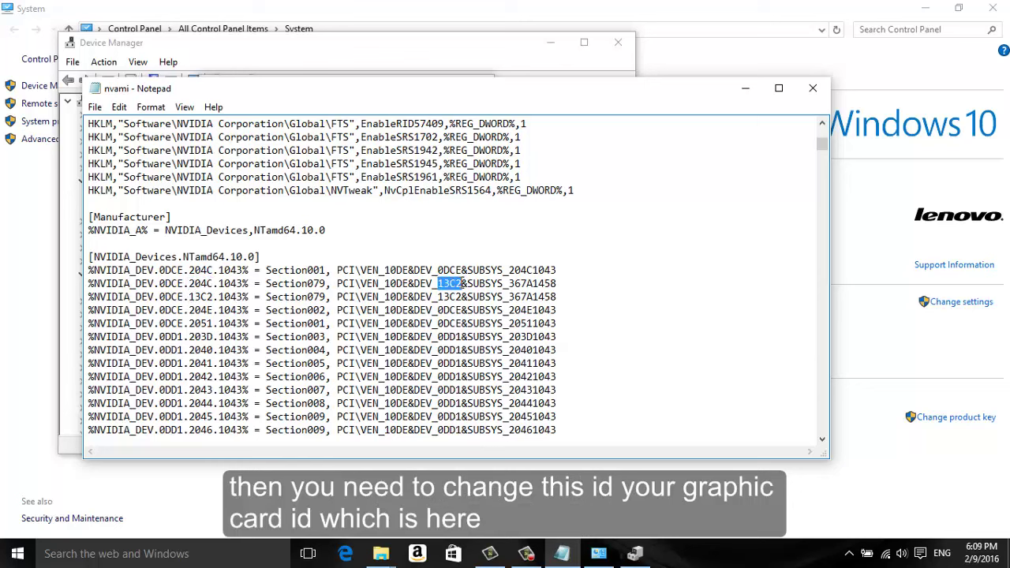
drag(190, 282, 214, 283)
key(ctrl+v)
Delete one of the two identical Section079 device lines, leaving no blank line in the list
drag(559, 296, 82, 284)
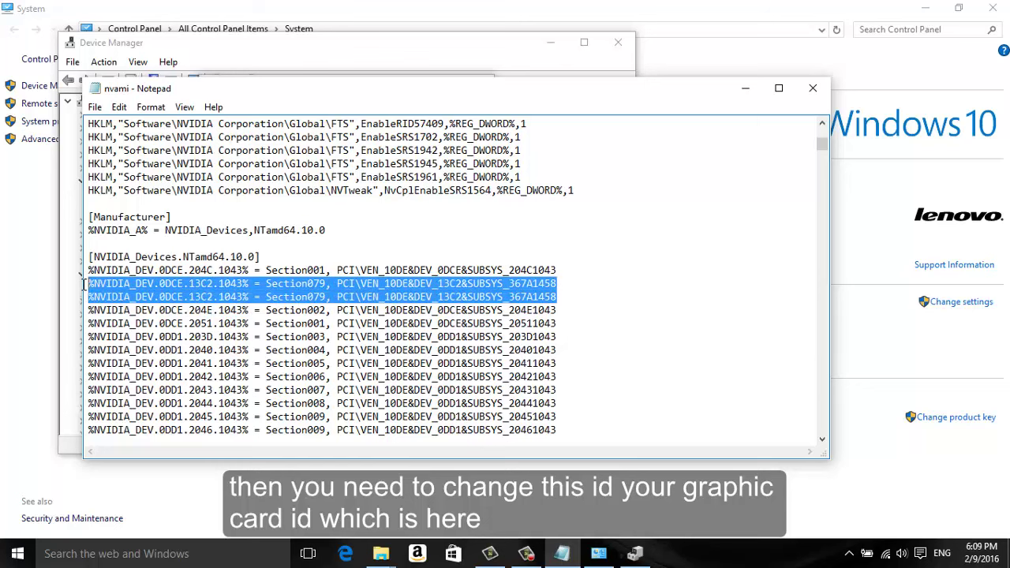
click(267, 282)
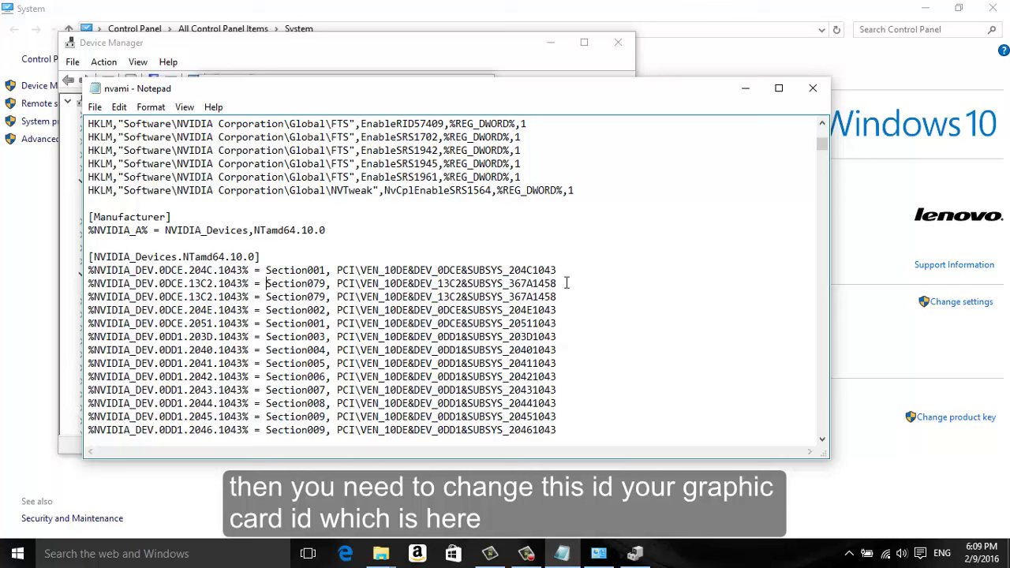
drag(566, 283, 67, 286)
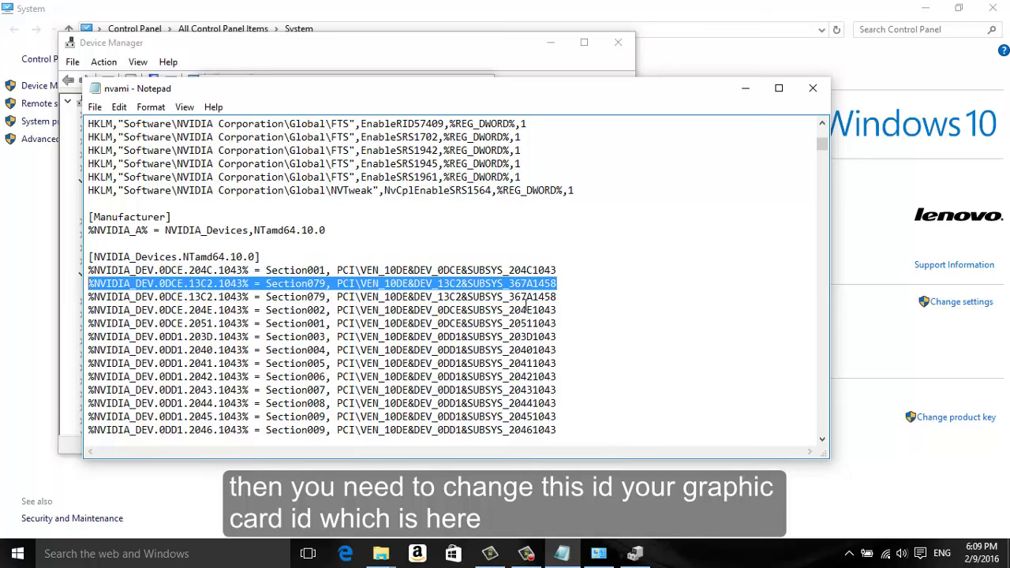
key(BackSpace)
key(BackSpace)
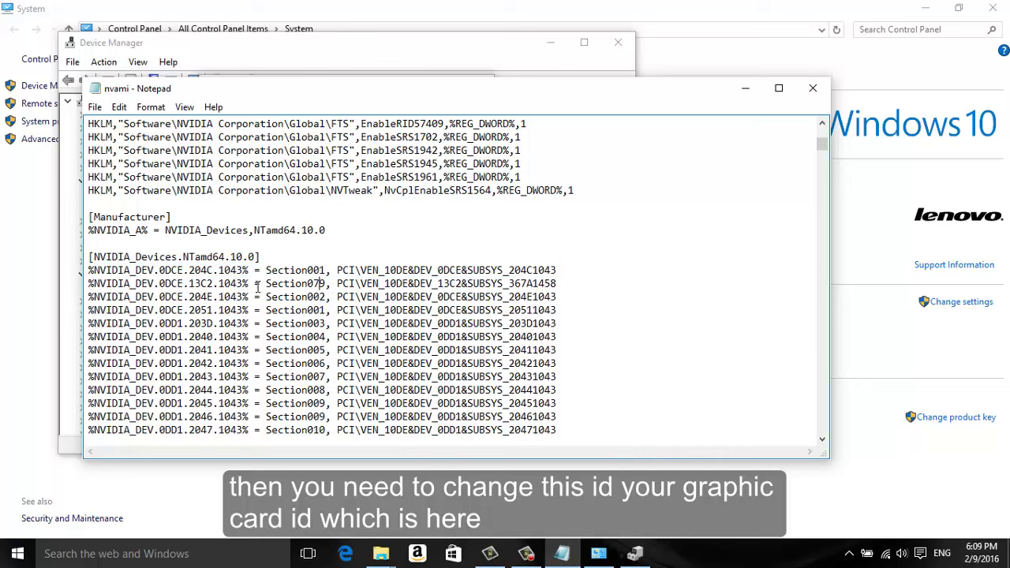
Copy the device name %NVIDIA_DEV.0DCE.13C2.1043% from the new device line and locate the [Strings] section
drag(249, 283, 78, 287)
key(ctrl+c)
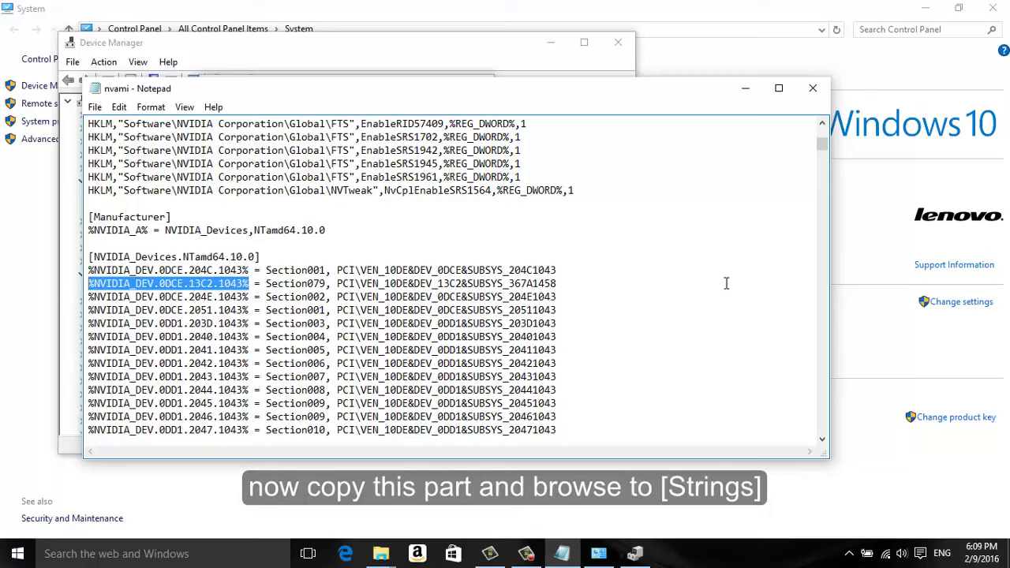
scroll(725, 283, down, 15)
drag(821, 158, 821, 198)
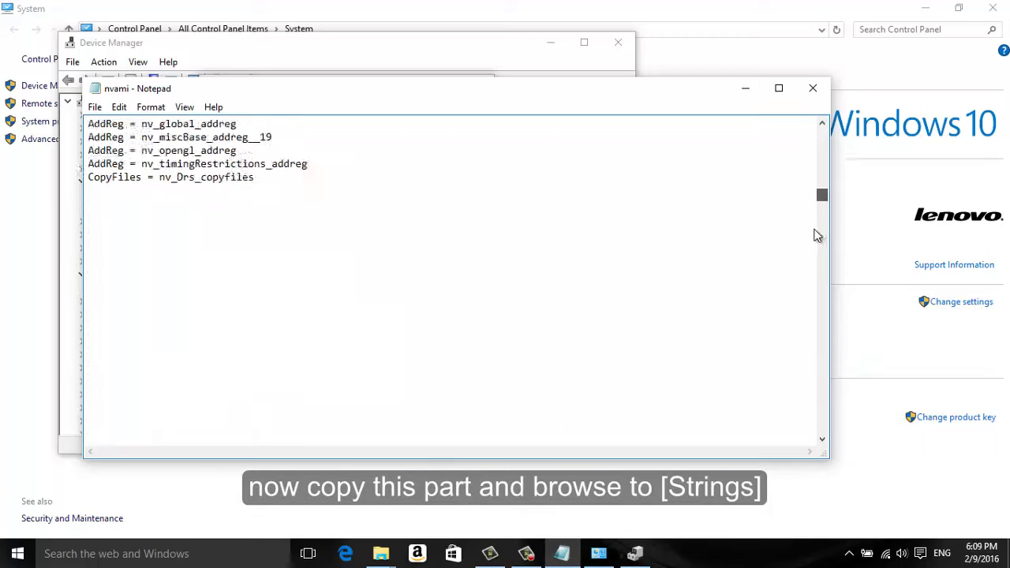
scroll(817, 236, down, 20)
scroll(367, 326, up, 10)
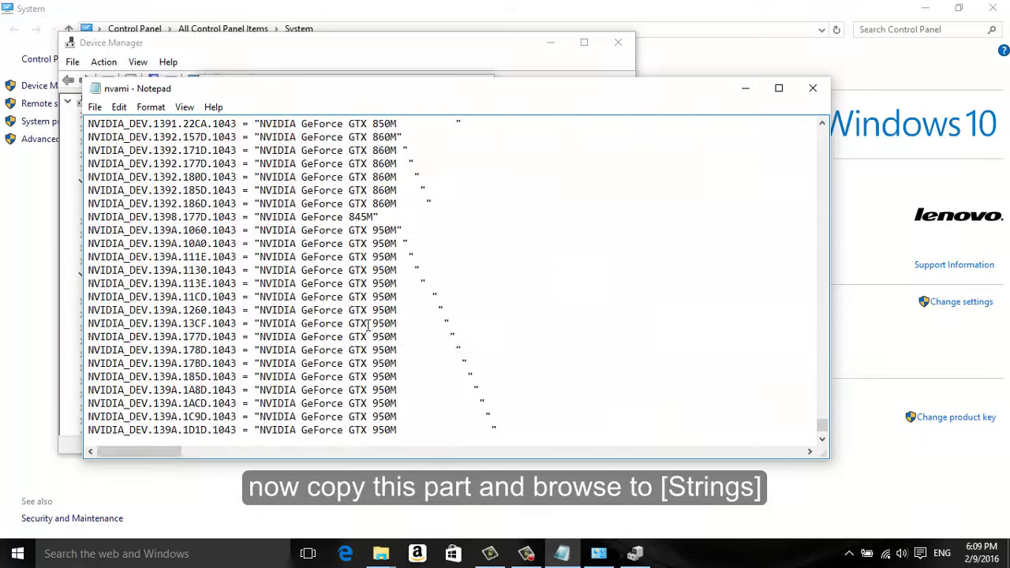
scroll(368, 327, up, 20)
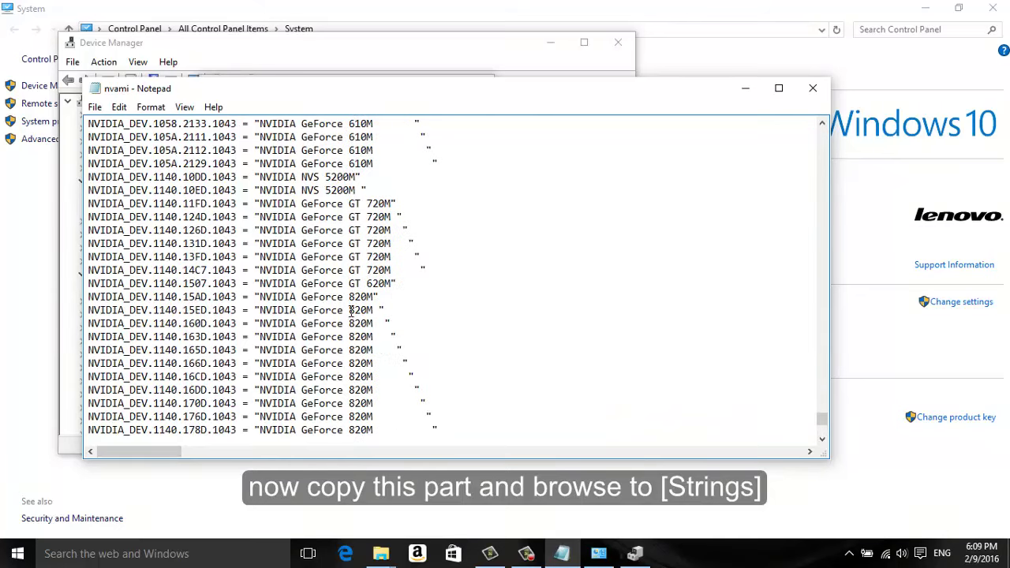
scroll(351, 310, up, 20)
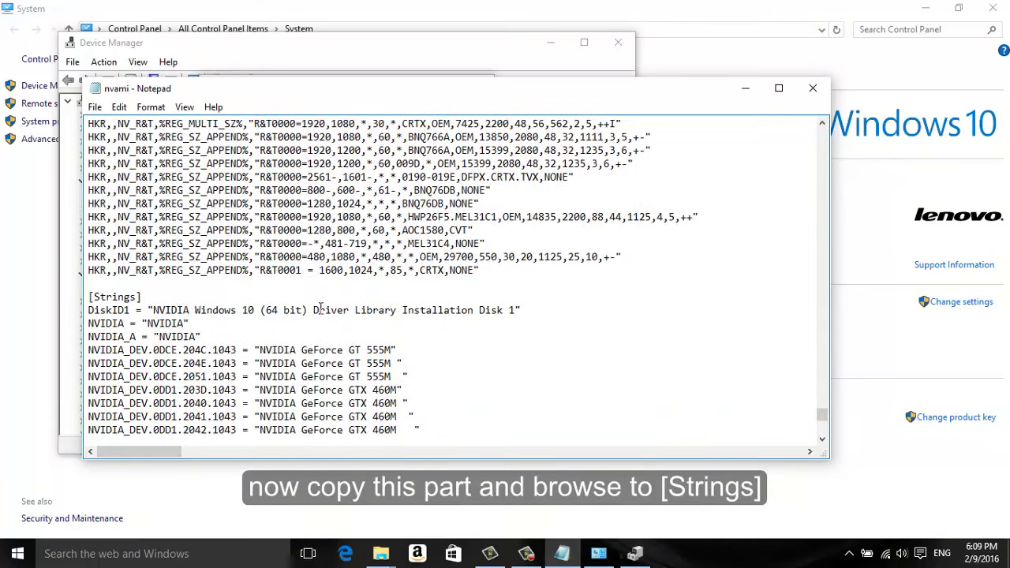
drag(89, 296, 160, 299)
click(170, 286)
Add a line after the last NVIDIA_DEV entry in [Strings] and paste the copied device name there
scroll(628, 318, down, 15)
scroll(812, 312, down, 8)
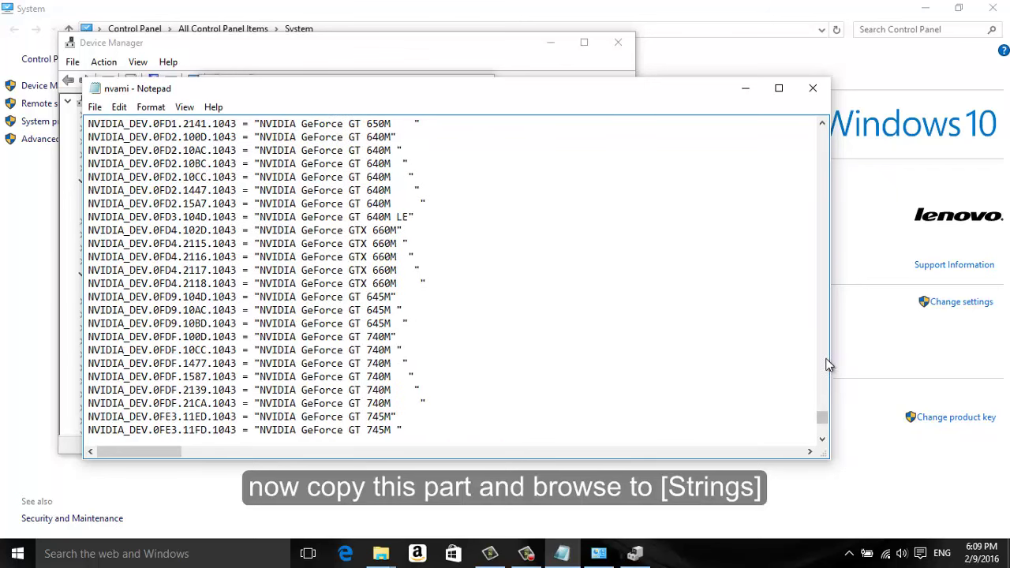
click(822, 438)
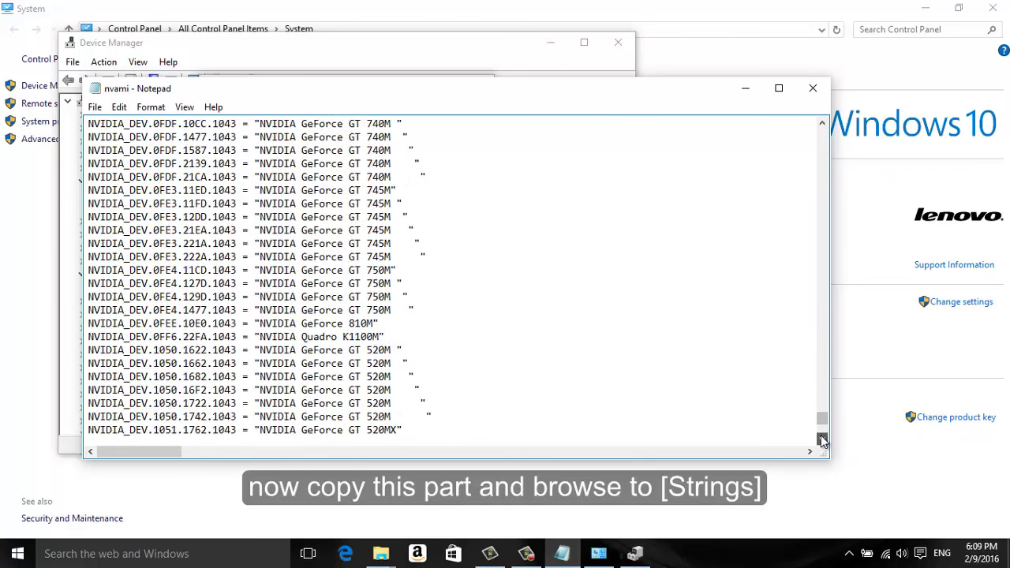
drag(822, 418, 822, 430)
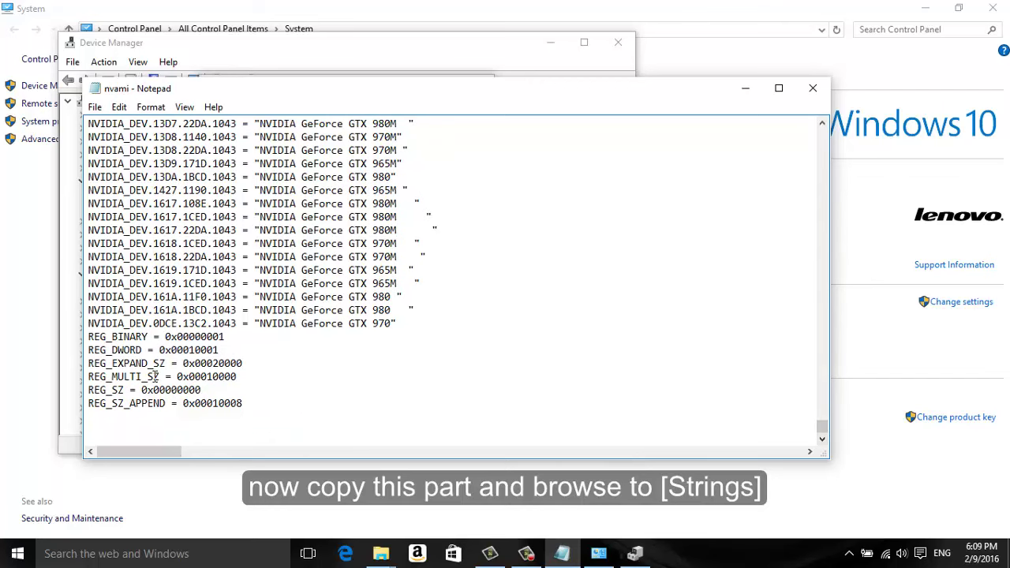
key(Return)
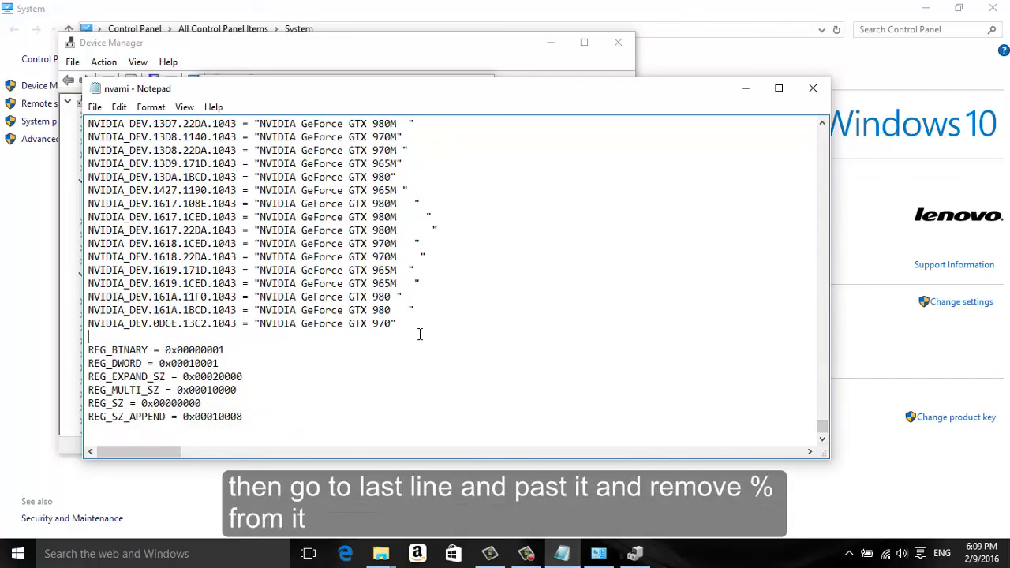
key(ctrl+v)
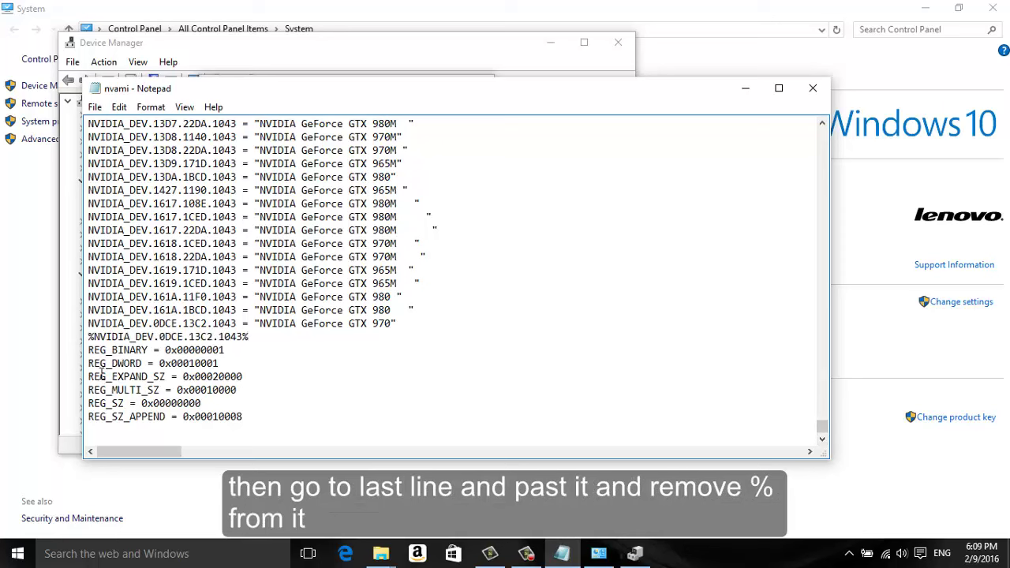
Remove both % signs from the pasted device name and add an equals sign after it
key(Home)
key(Delete)
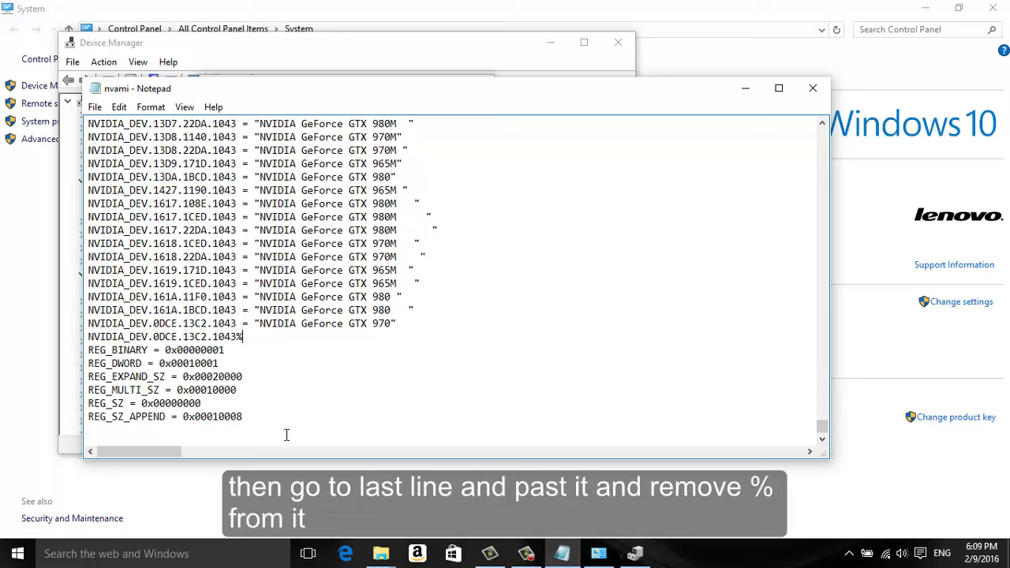
key(BackSpace)
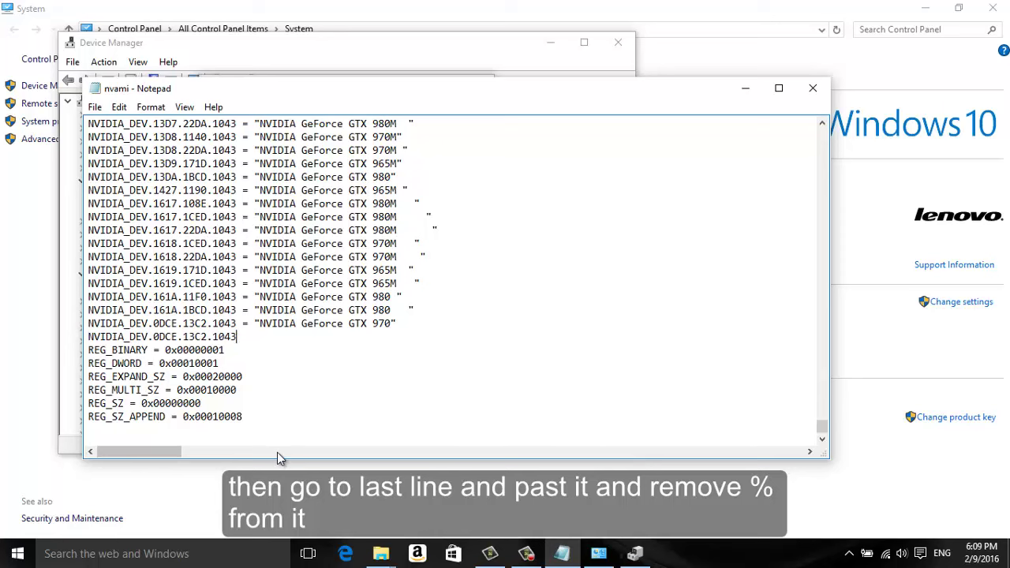
text(=)
key(BackSpace)
Copy the quoted name "NVIDIA GeForce GTX 970" from the line above and paste it after the equals sign
drag(397, 323, 255, 326)
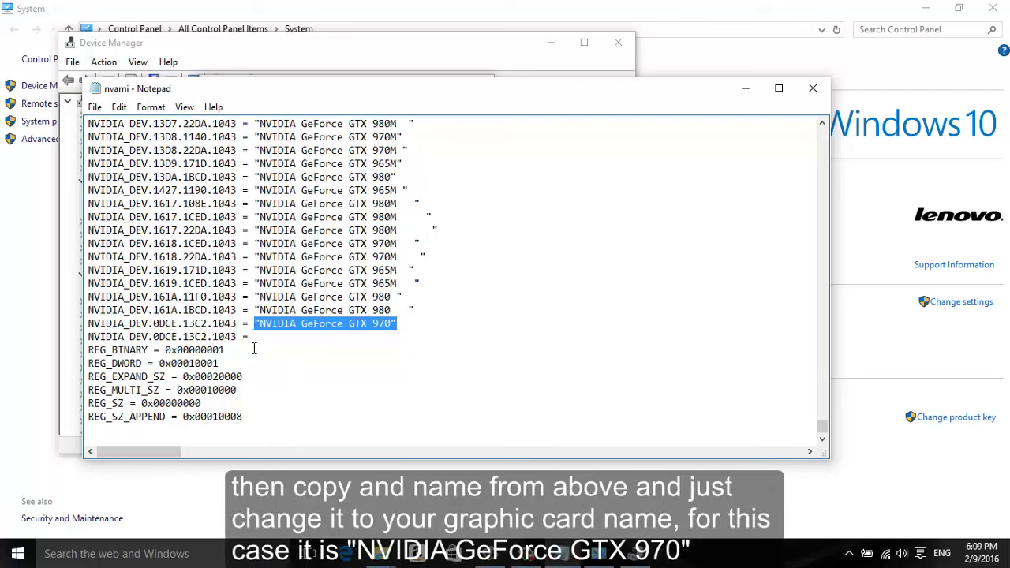
key(ctrl+c)
click(261, 342)
key(ctrl+v)
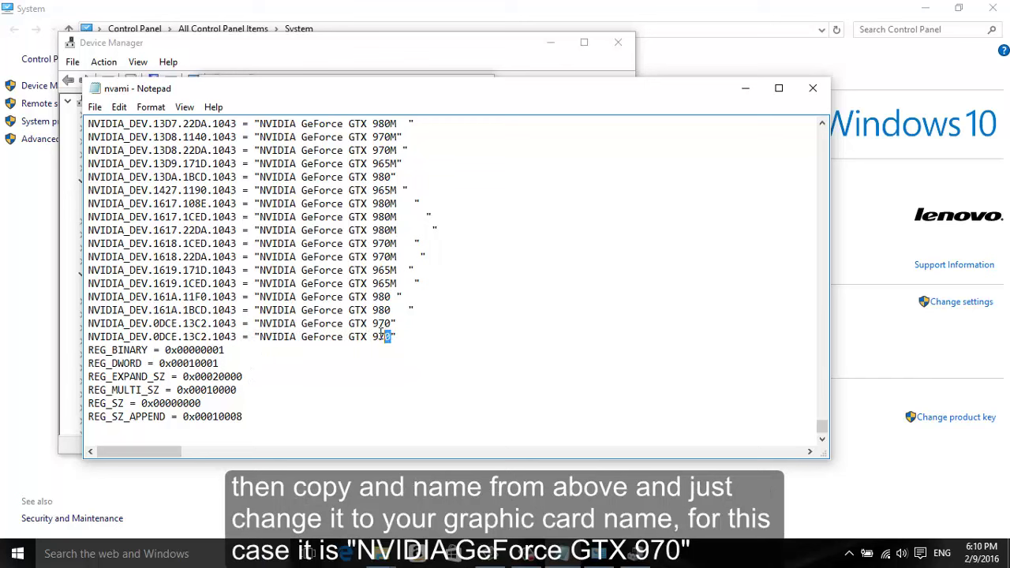
drag(382, 335, 263, 337)
click(353, 336)
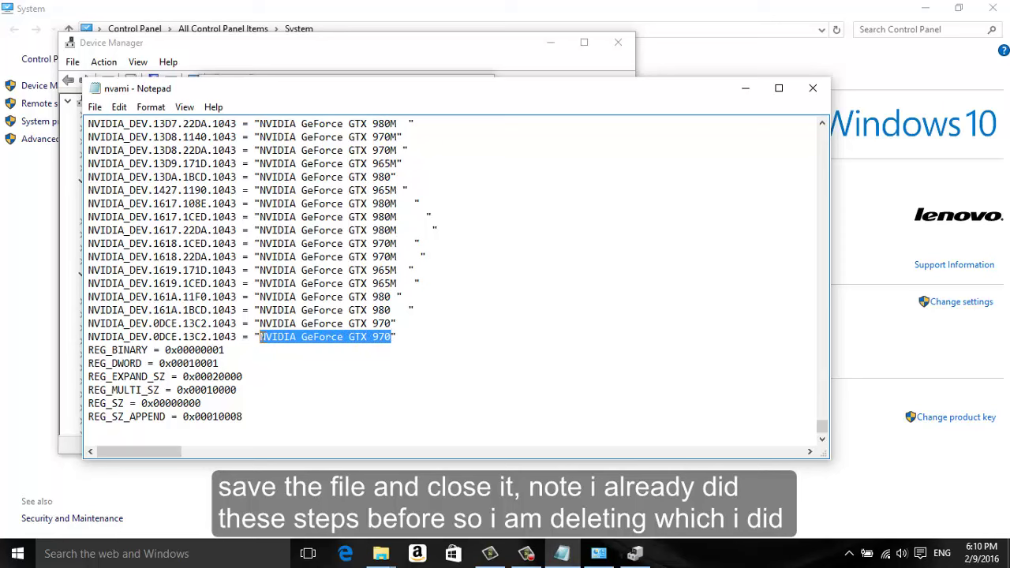
Delete the duplicate GTX 970 entry from the end of the device names, leaving no blank line
click(362, 339)
drag(409, 336, 79, 342)
key(Delete)
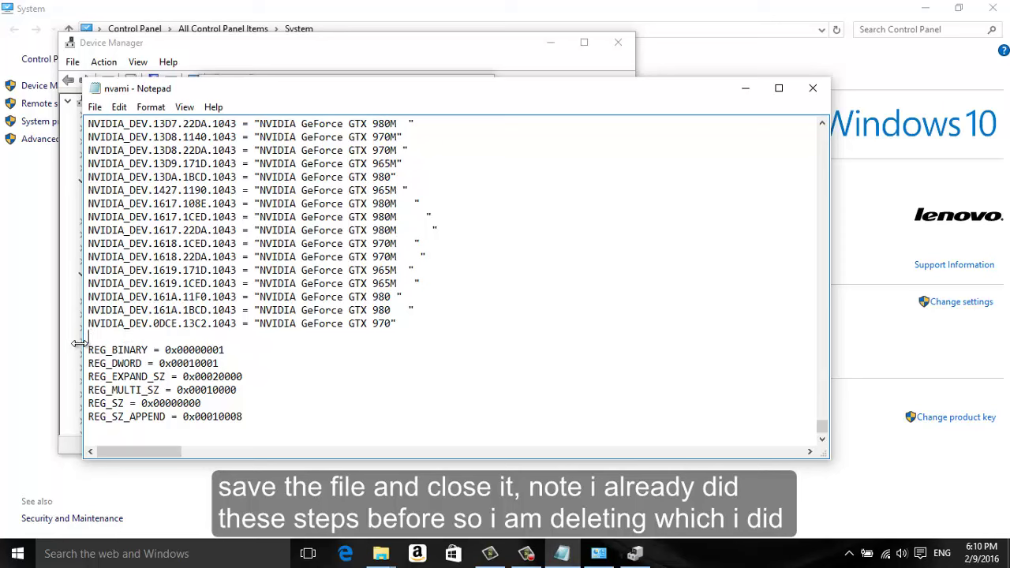
key(BackSpace)
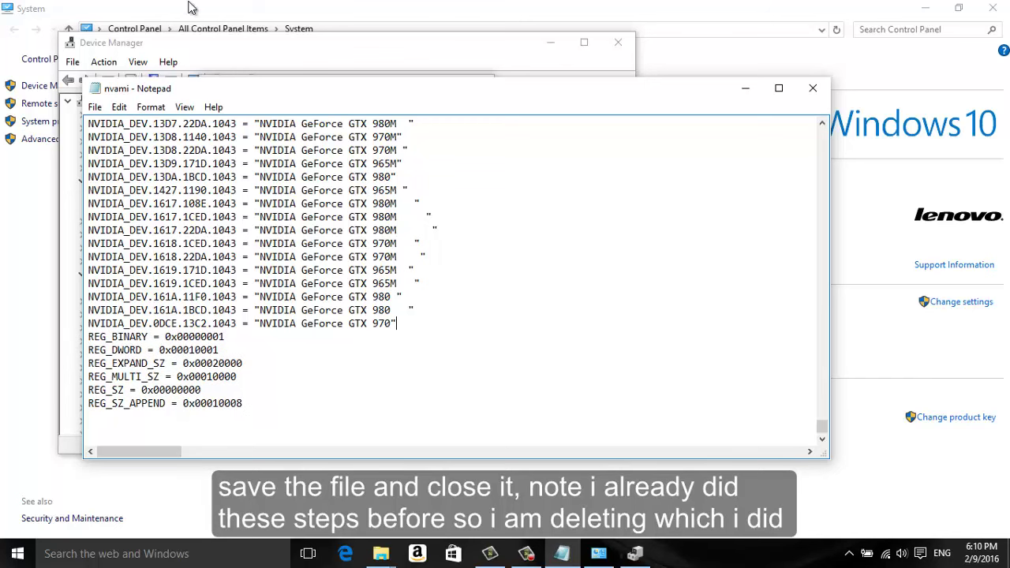
Close nvami without saving, along with the device properties, Device Manager, System and both nvami search results windows
click(812, 88)
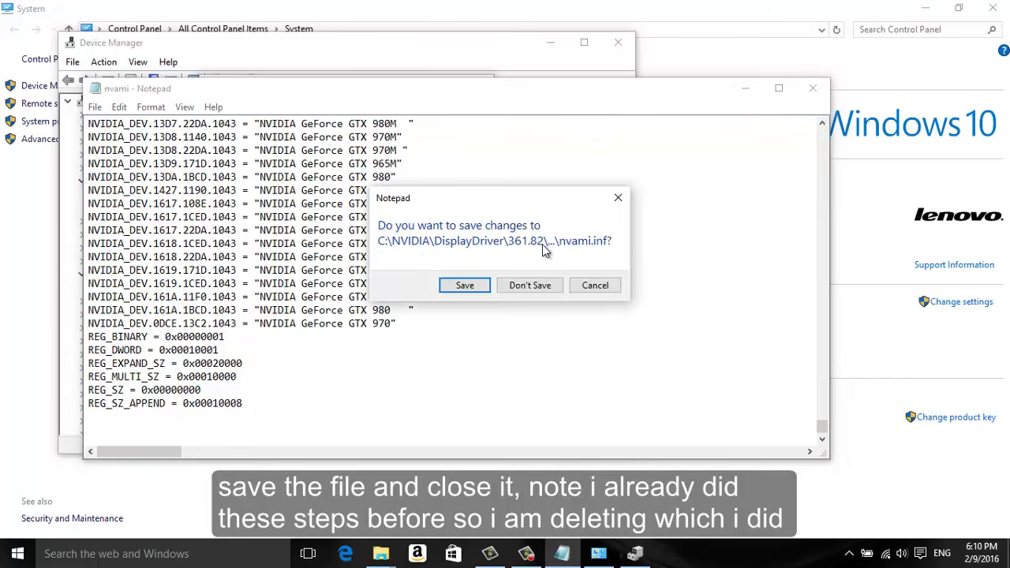
click(537, 286)
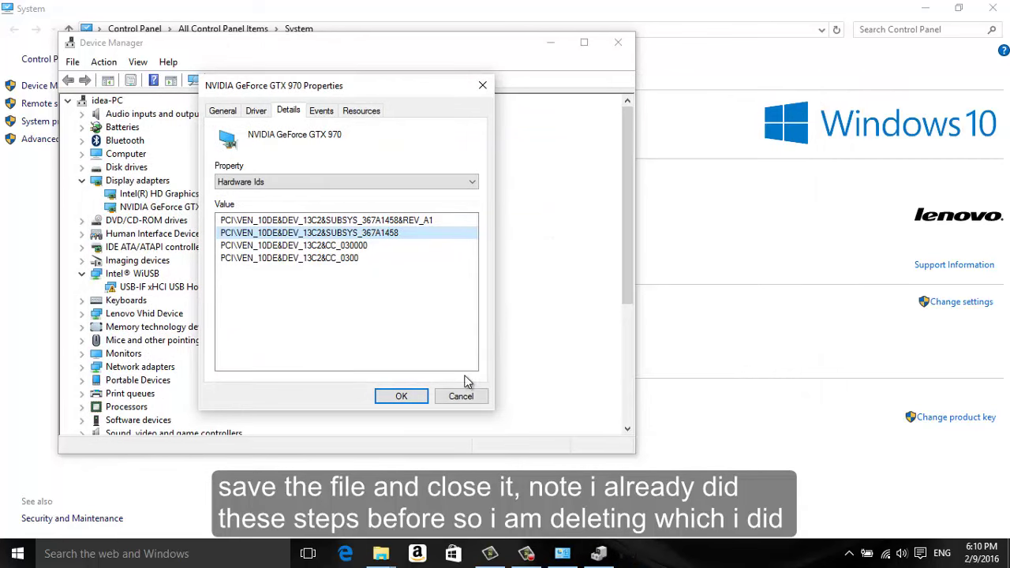
click(466, 402)
click(620, 44)
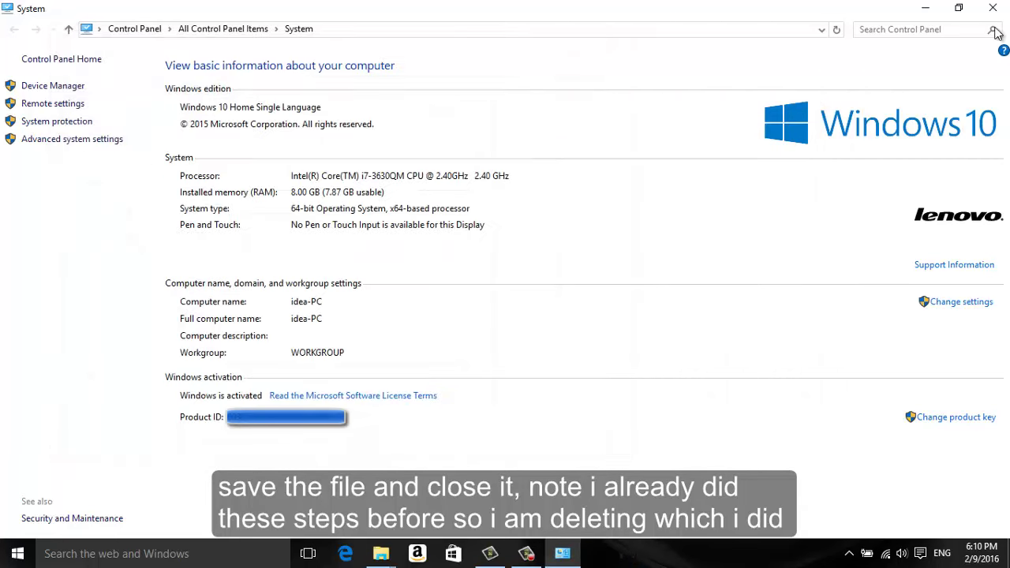
click(996, 8)
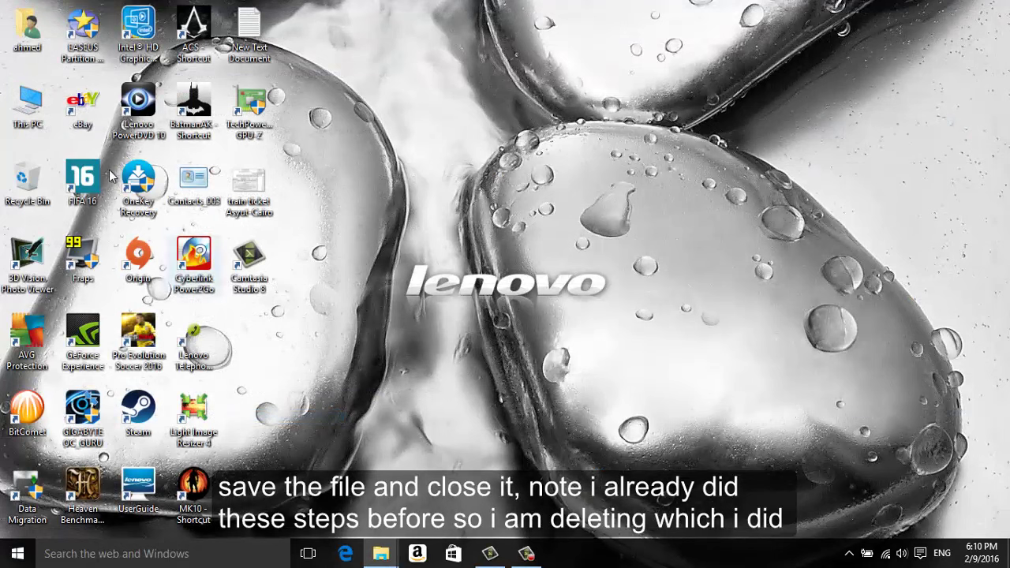
mouse_move(380, 553)
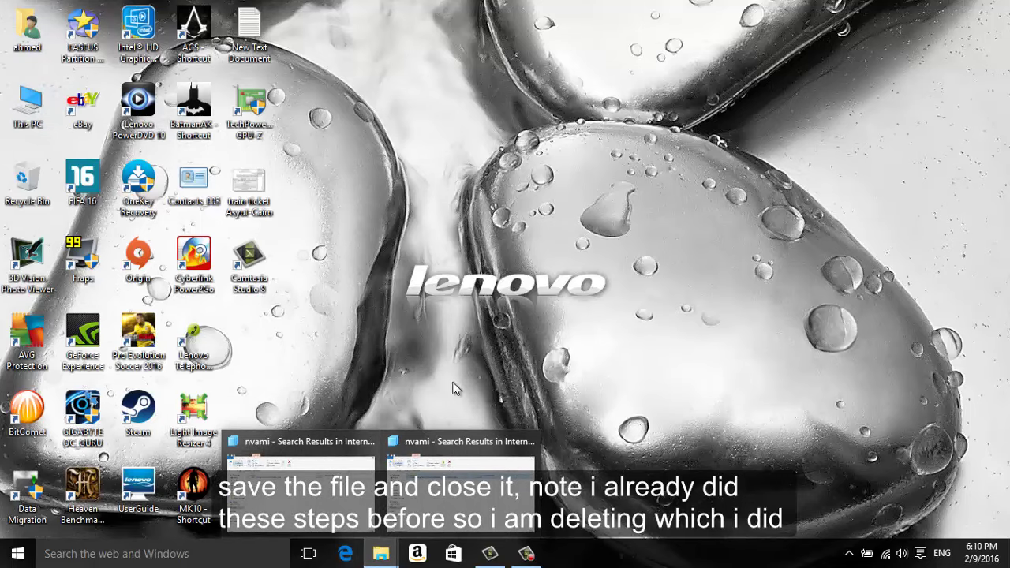
click(525, 440)
click(447, 446)
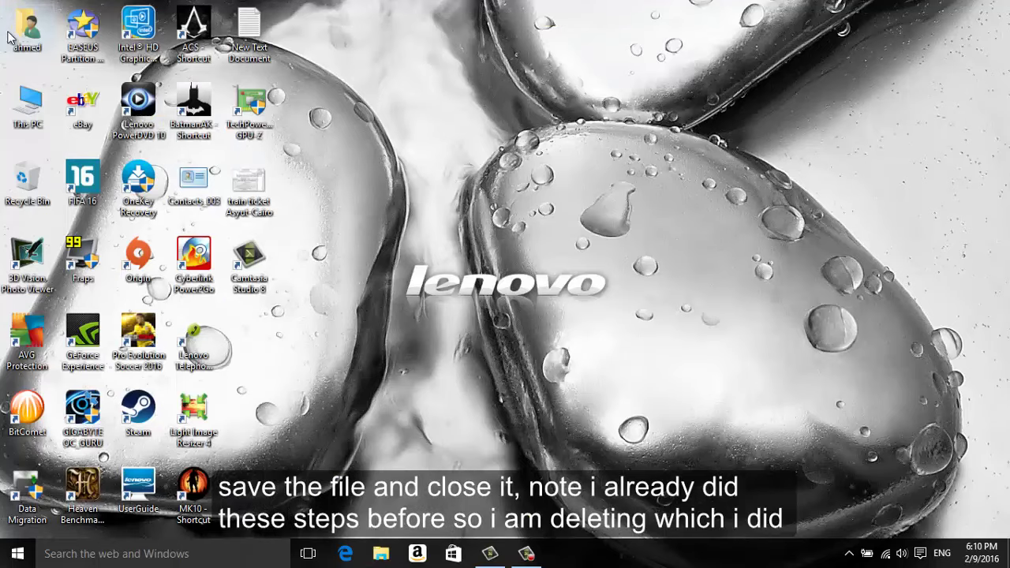
Open the [Guru3D.com]-DDU archive from the Downloads folder and launch Display Driver Uninstaller from it
double_click(11, 32)
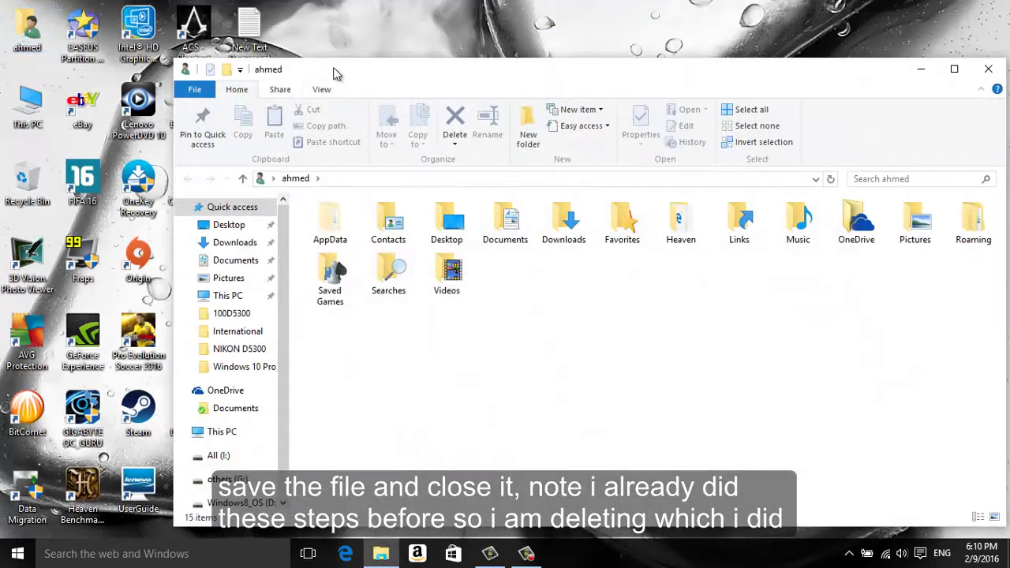
double_click(339, 73)
click(93, 180)
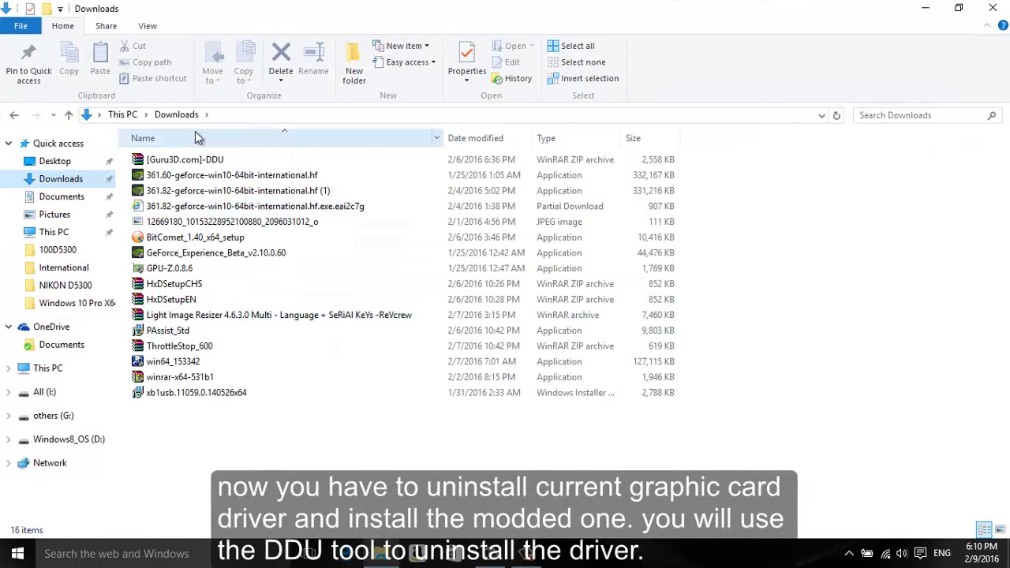
double_click(186, 160)
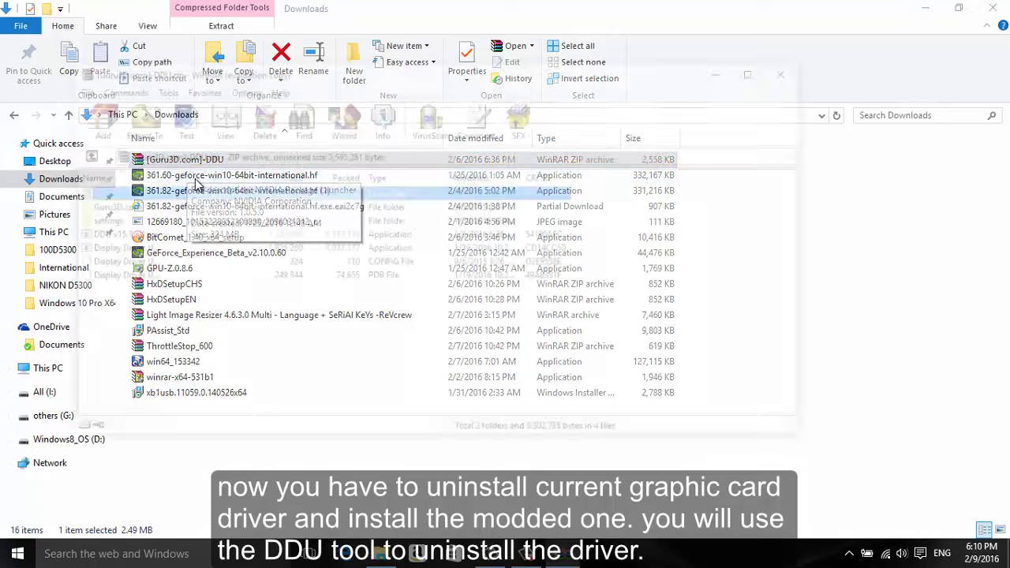
double_click(157, 247)
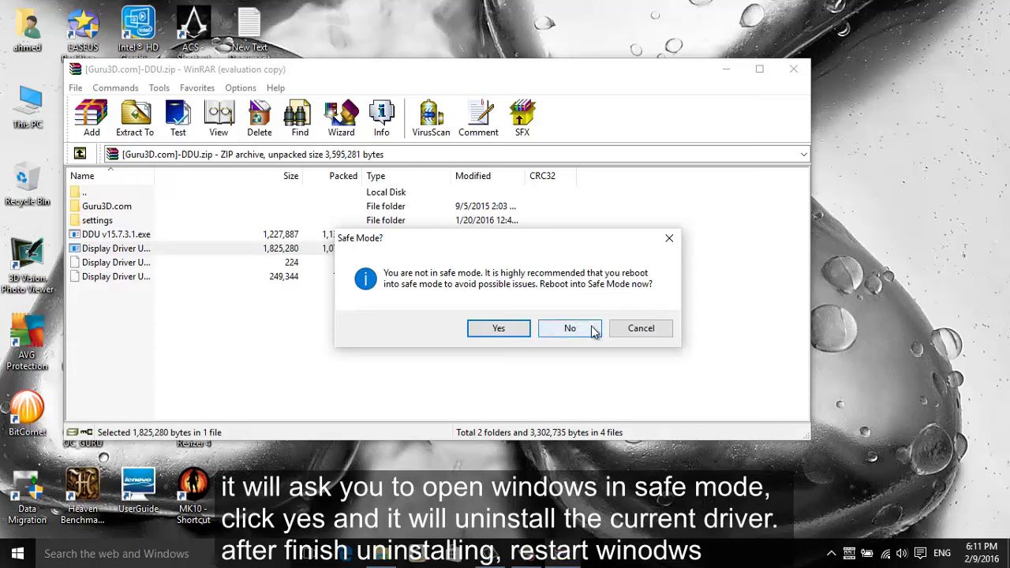
Cancel the reboot into Safe Mode and close the DDU archive
click(635, 328)
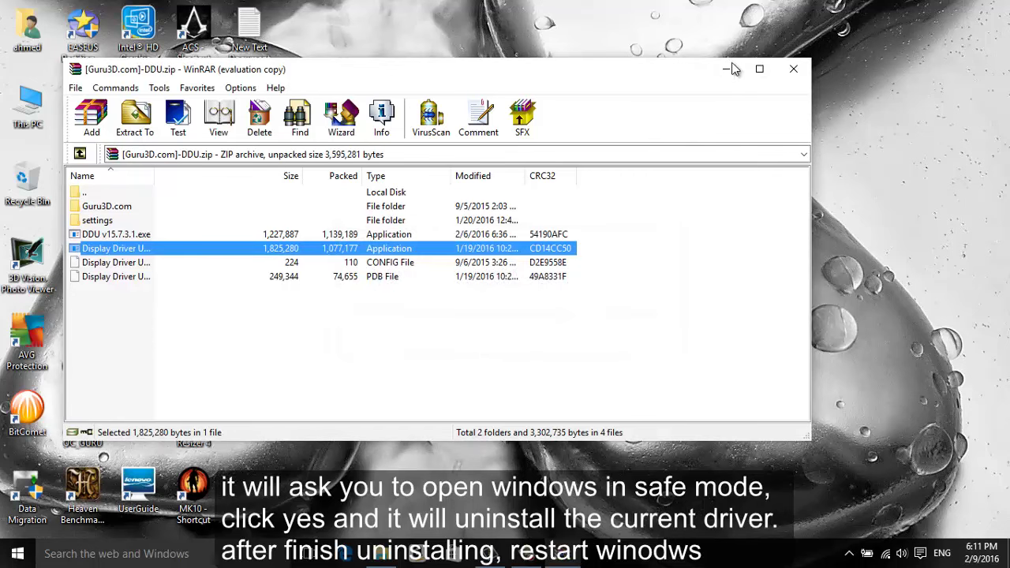
click(646, 335)
click(793, 69)
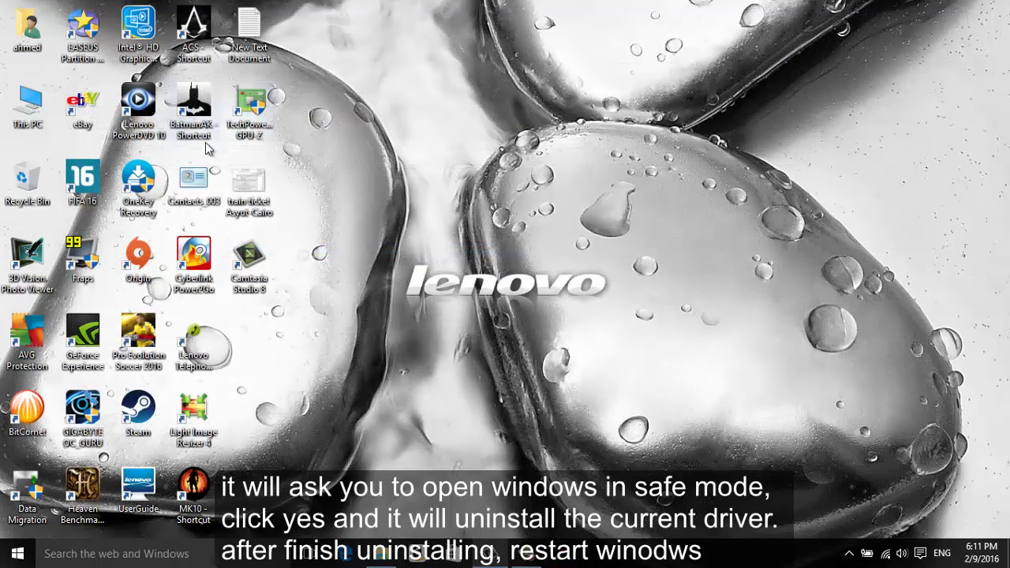
Open the International folder of the modded driver under C:\NVIDIA\DisplayDriver\361.82\Win10_64 in a maximized window
double_click(34, 108)
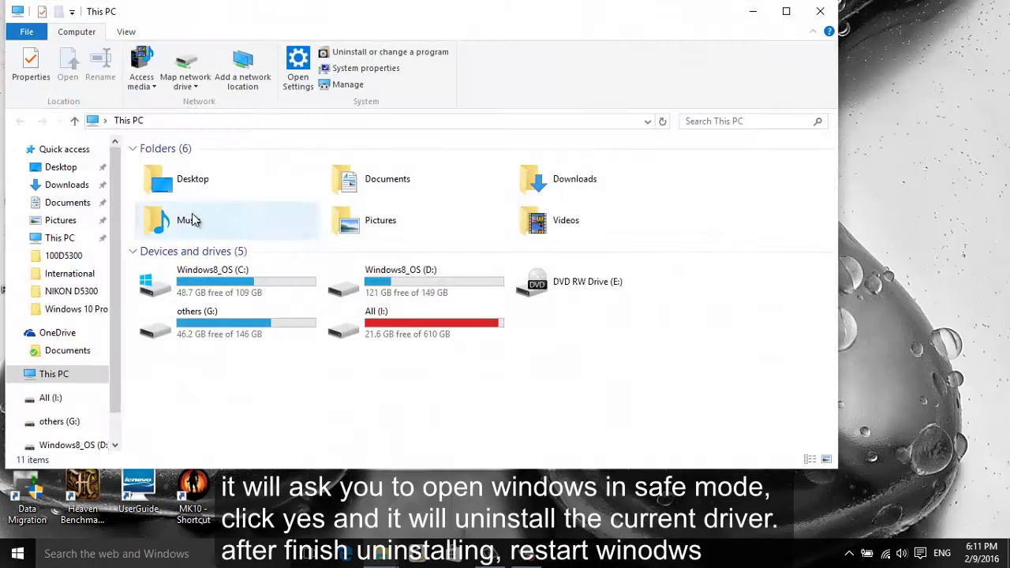
double_click(203, 284)
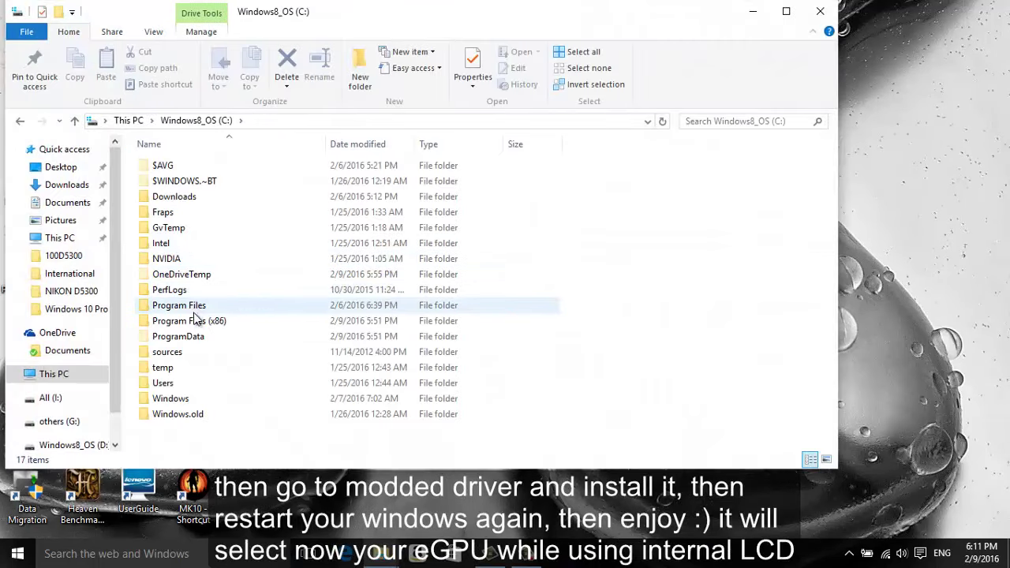
double_click(185, 259)
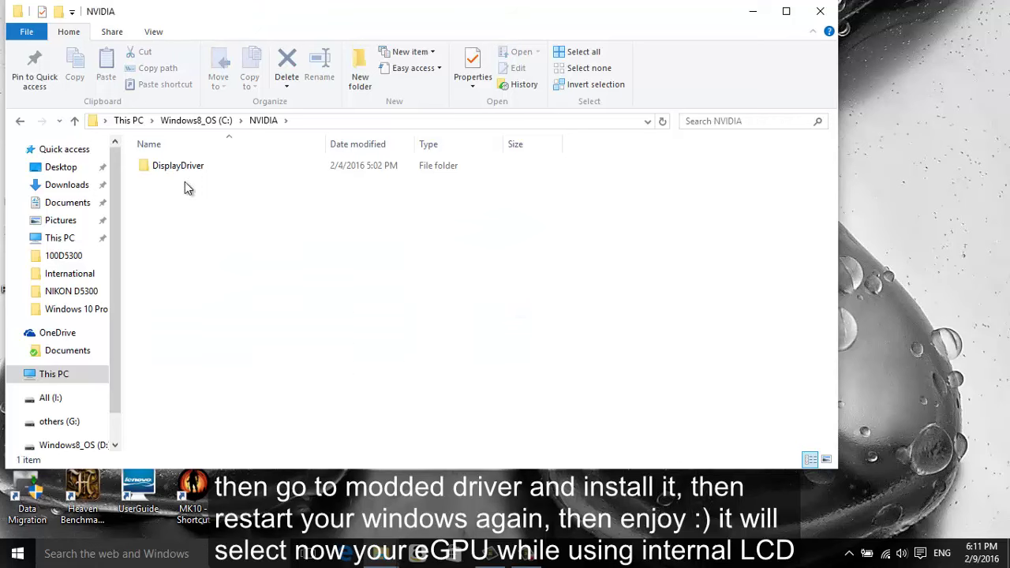
double_click(188, 167)
double_click(178, 184)
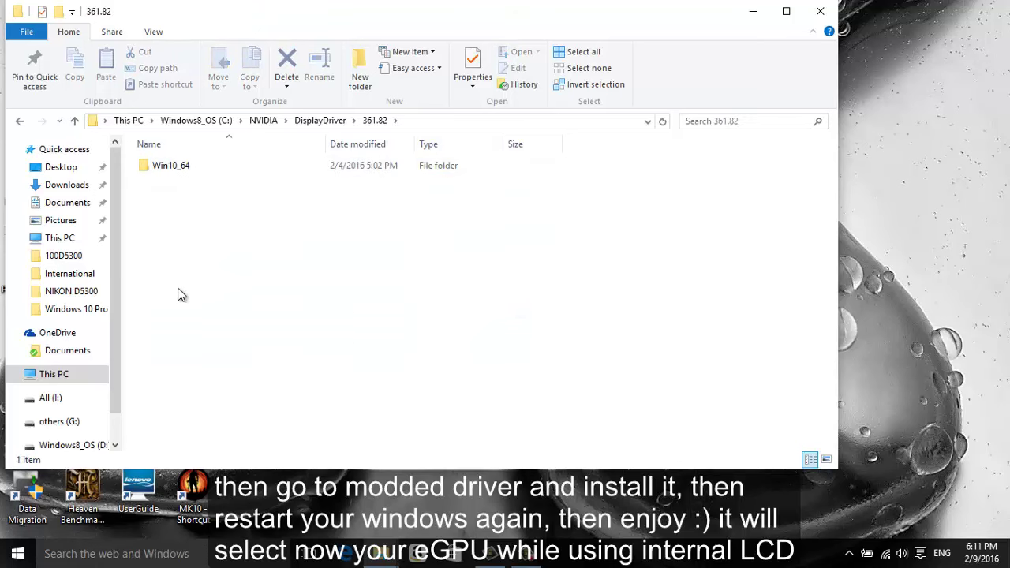
key(super+Tab)
click(308, 130)
click(176, 169)
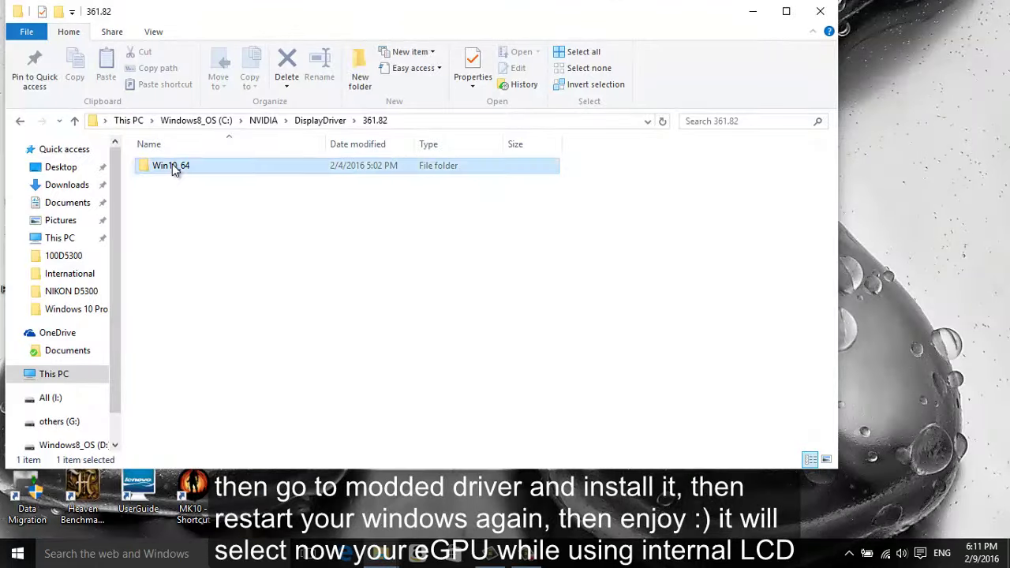
double_click(176, 169)
double_click(398, 27)
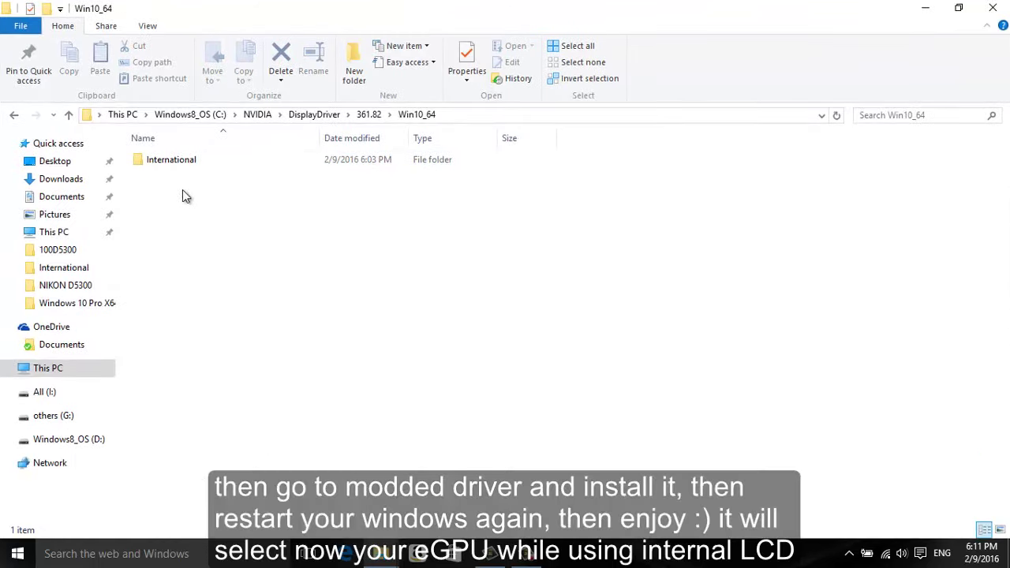
double_click(183, 161)
drag(228, 460, 222, 378)
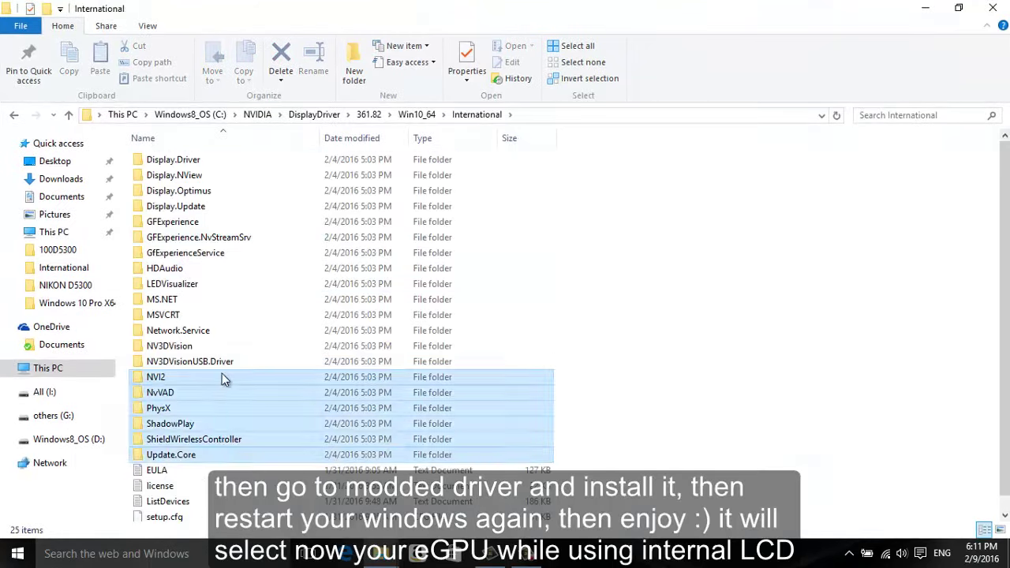
double_click(222, 378)
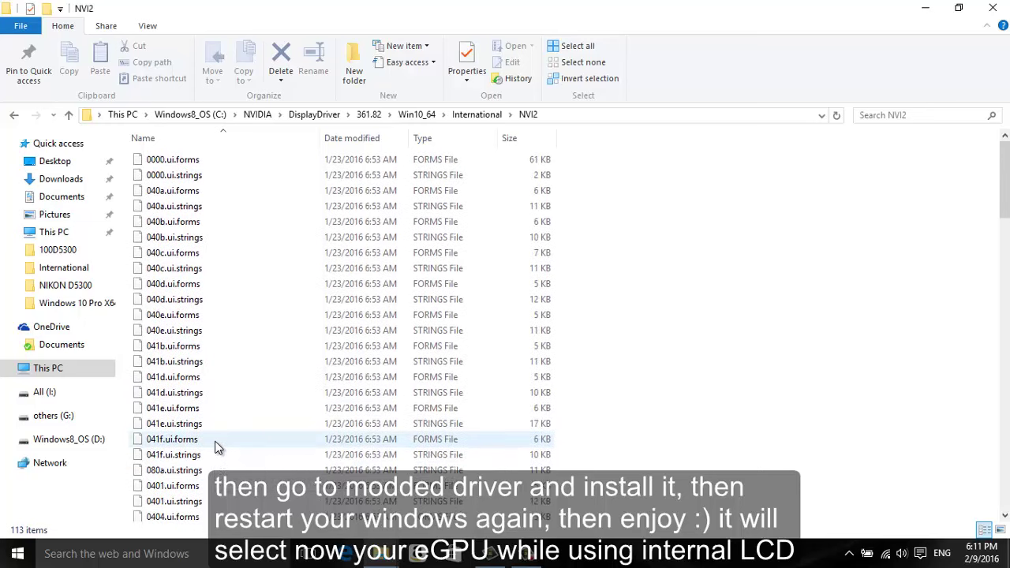
drag(1004, 202, 1005, 464)
scroll(580, 393, down, 2)
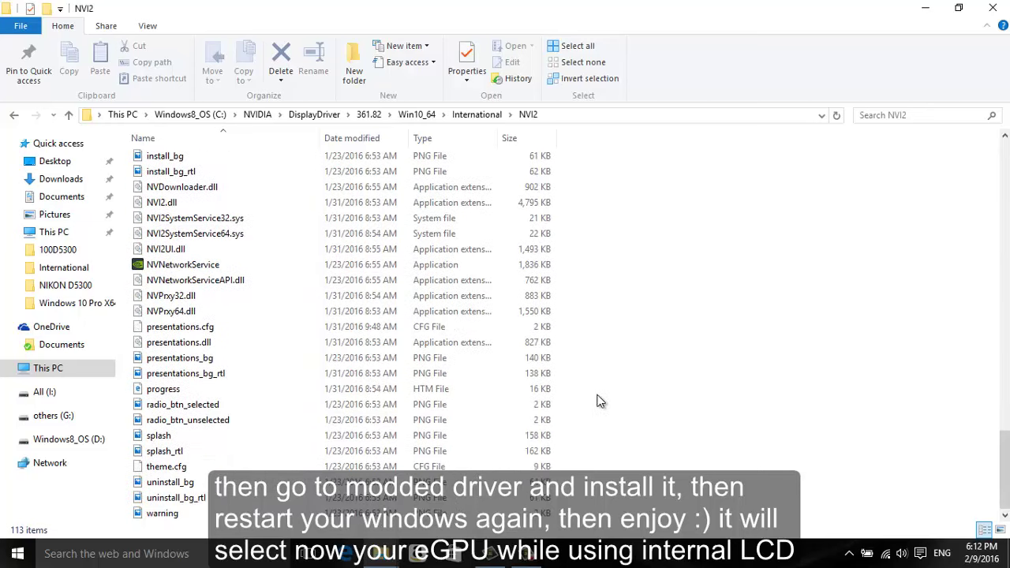
scroll(597, 368, up, 20)
click(476, 118)
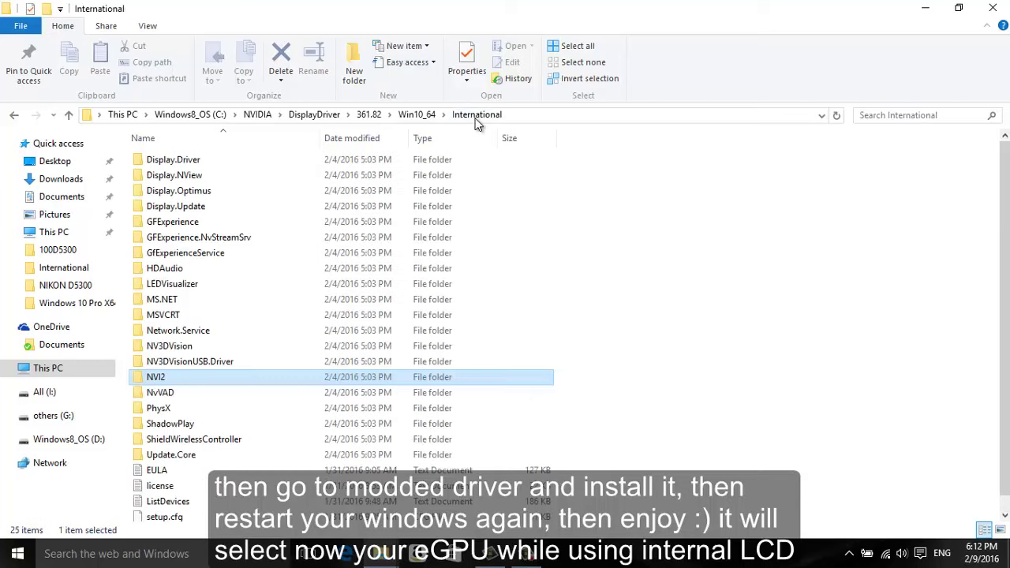
Launch the modded driver's setup program from the International folder
scroll(331, 362, down, 1)
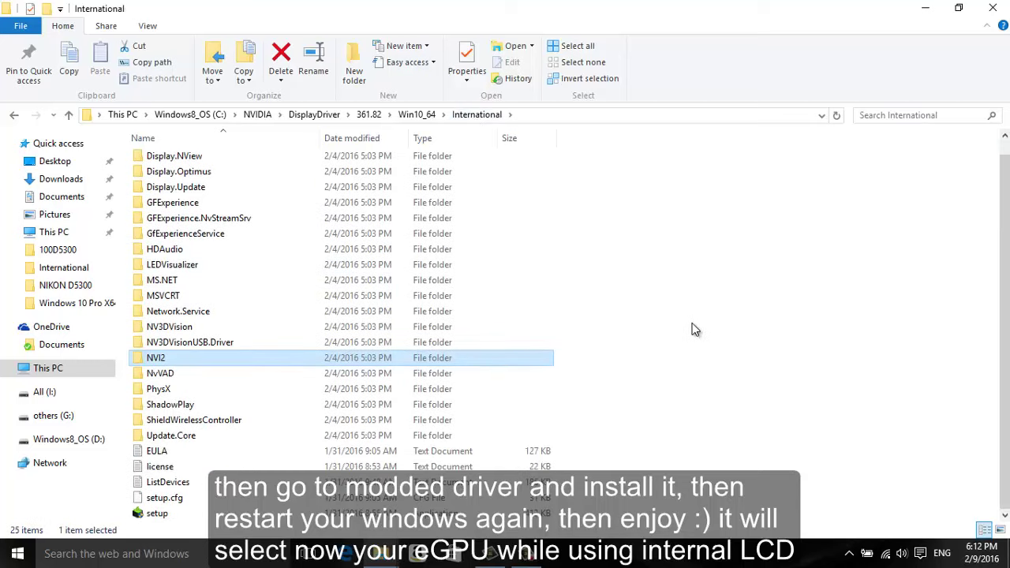
double_click(156, 513)
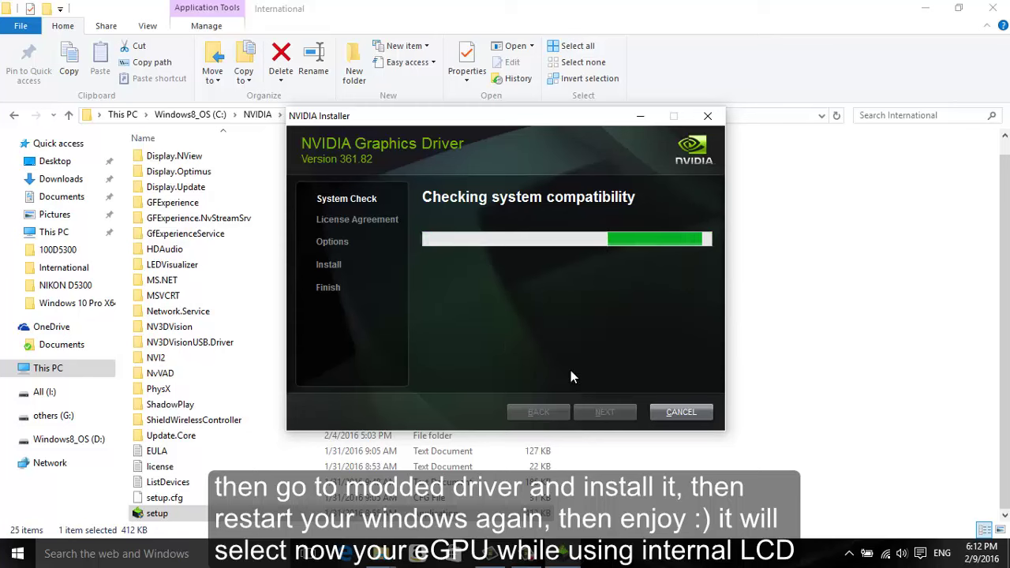
Cancel the NVIDIA driver installer, close the International folder and refresh the desktop
click(670, 410)
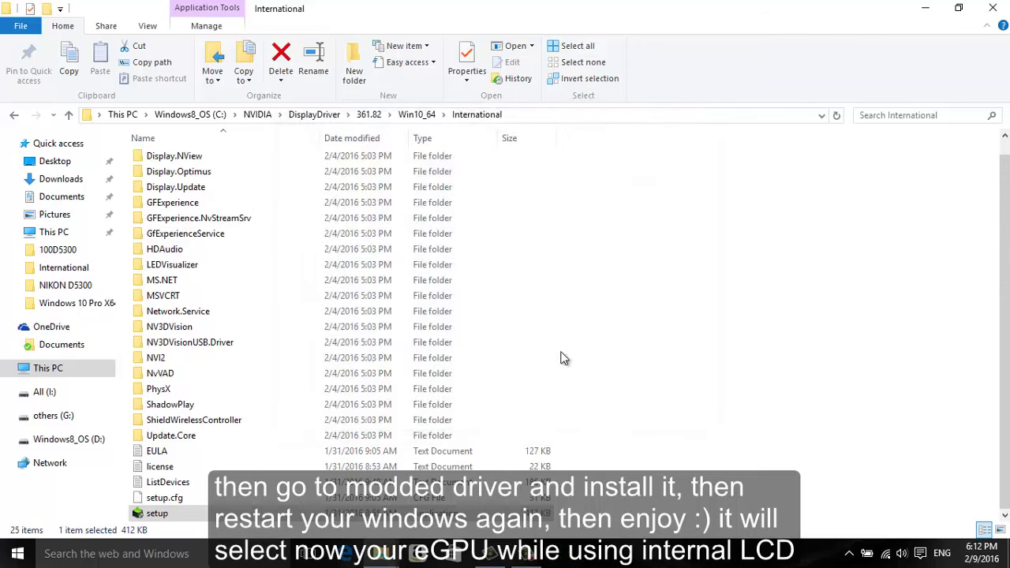
click(991, 8)
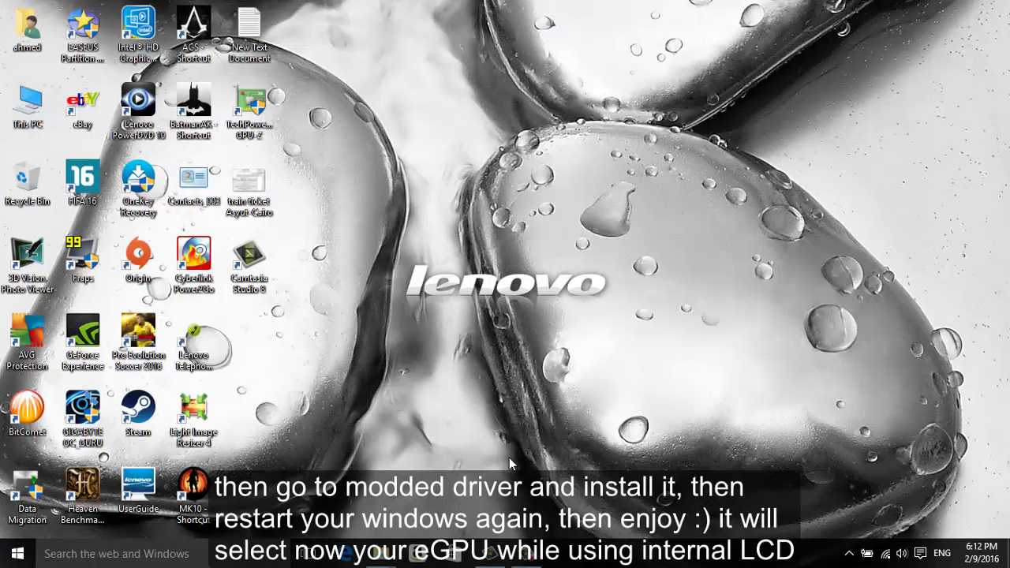
right_click(477, 178)
click(502, 219)
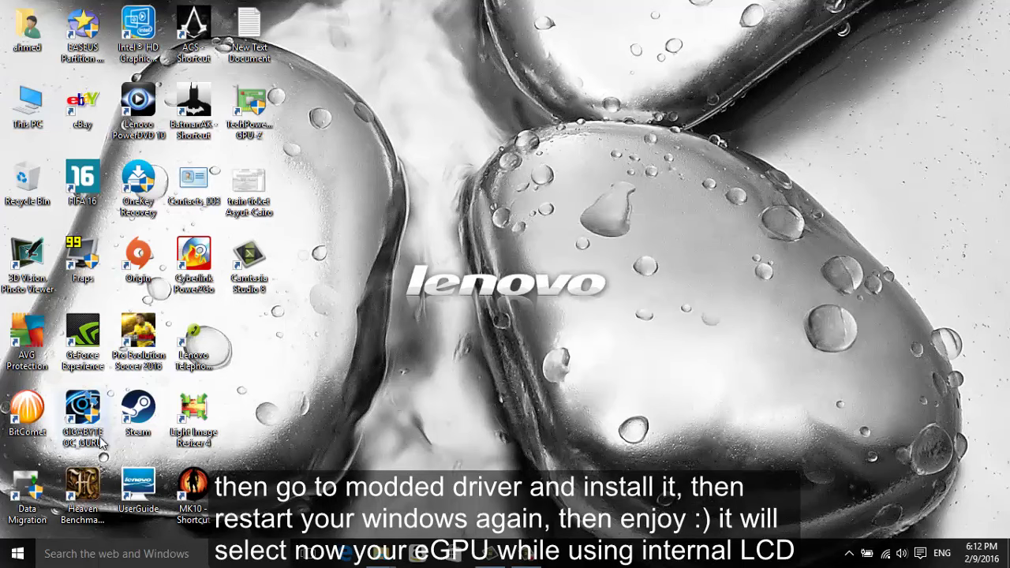
Launch Unigine Heaven Benchmark 4.0 from the desktop and run it with its current settings
click(79, 479)
double_click(79, 482)
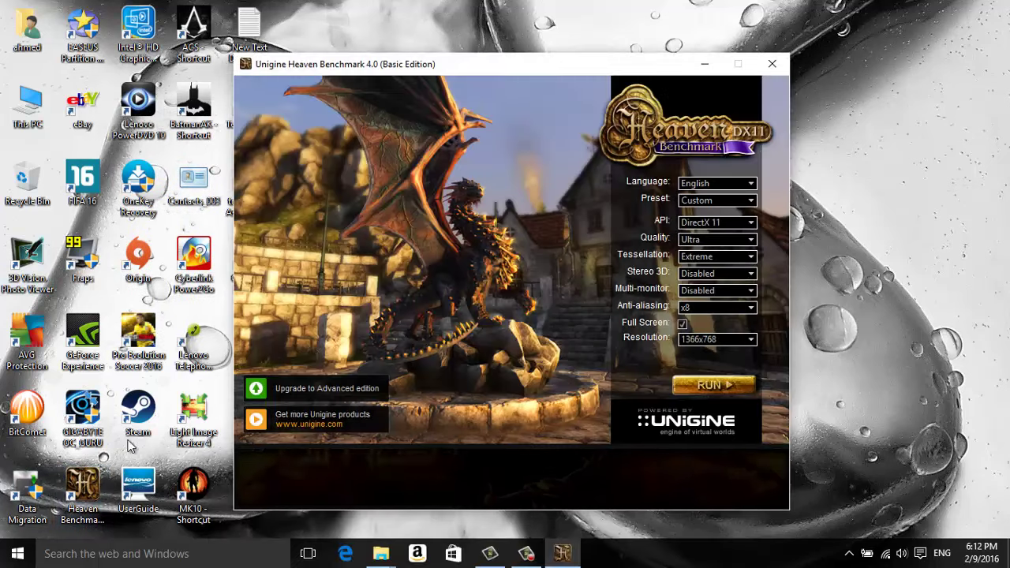
click(691, 385)
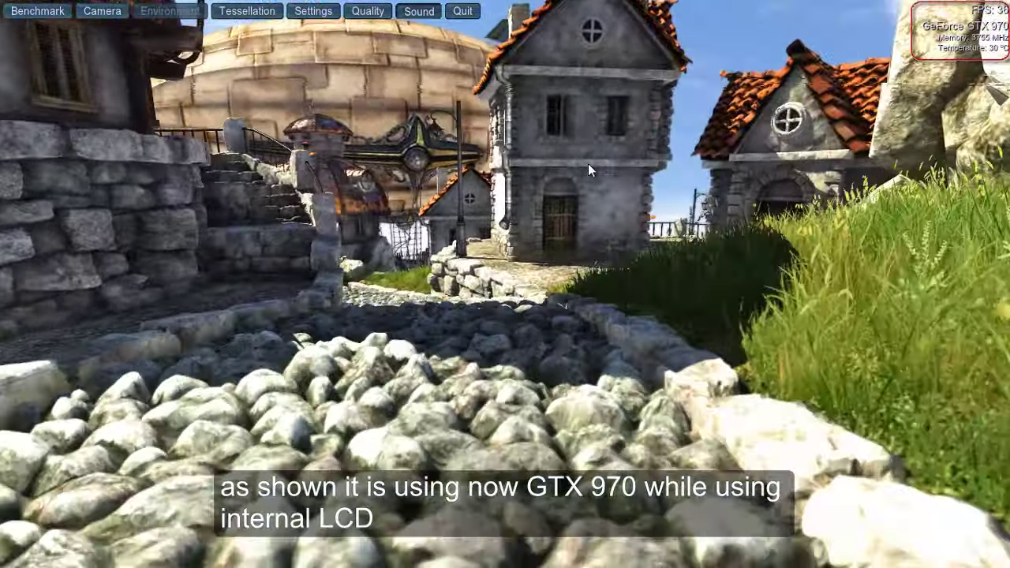
Quit the running Heaven benchmark scene, confirm the exit and skip the credits
click(463, 11)
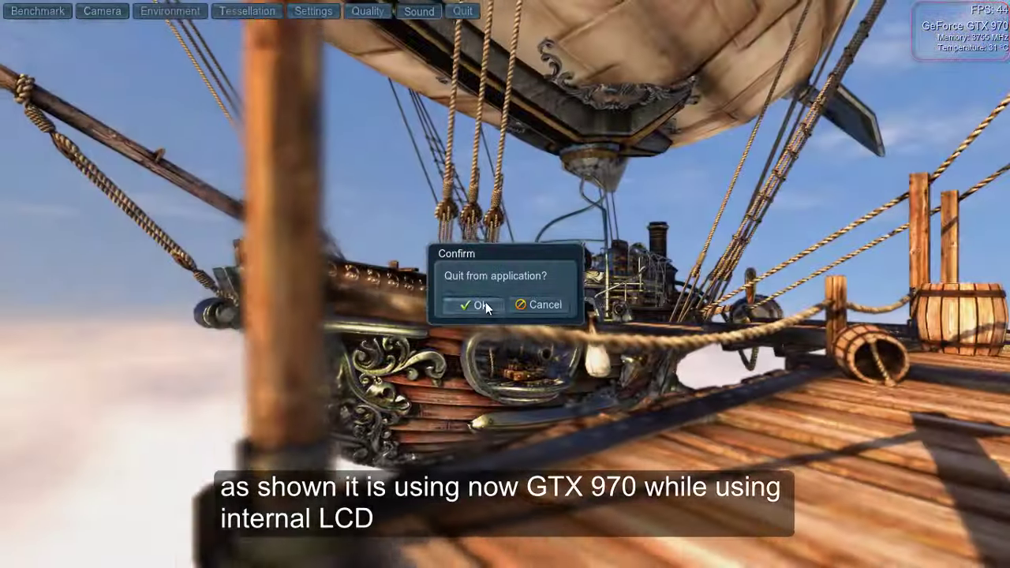
click(482, 304)
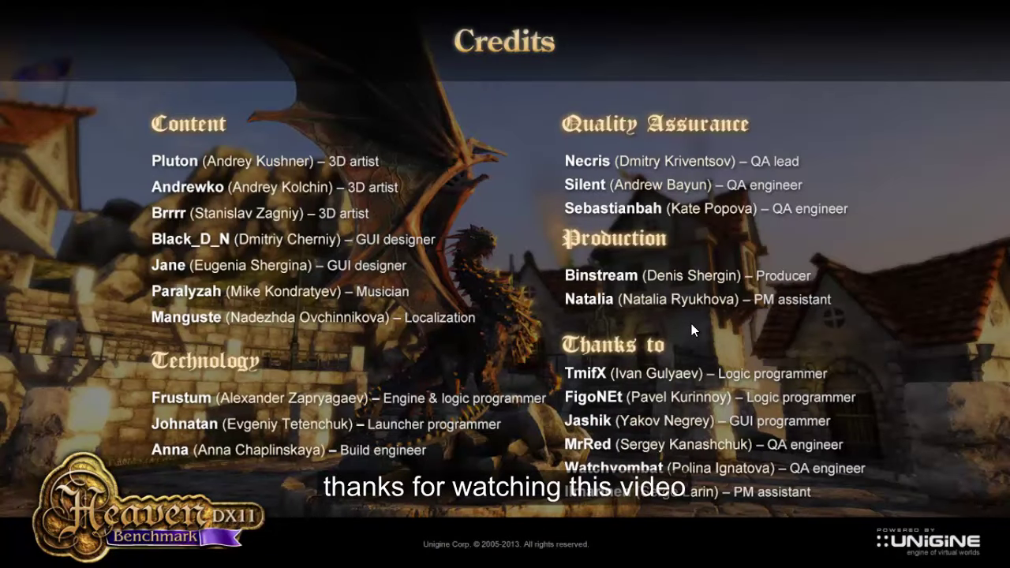
click(548, 384)
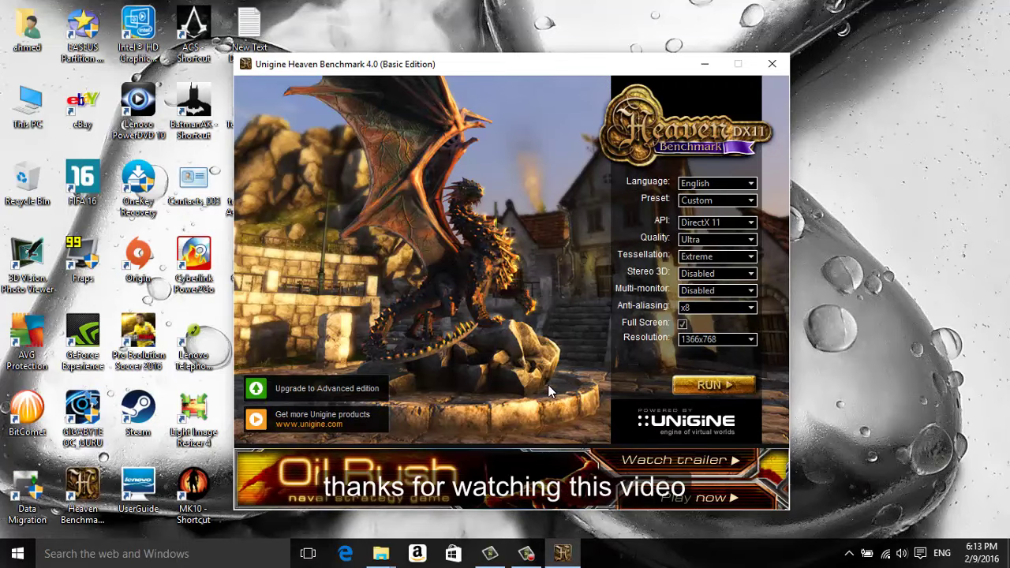